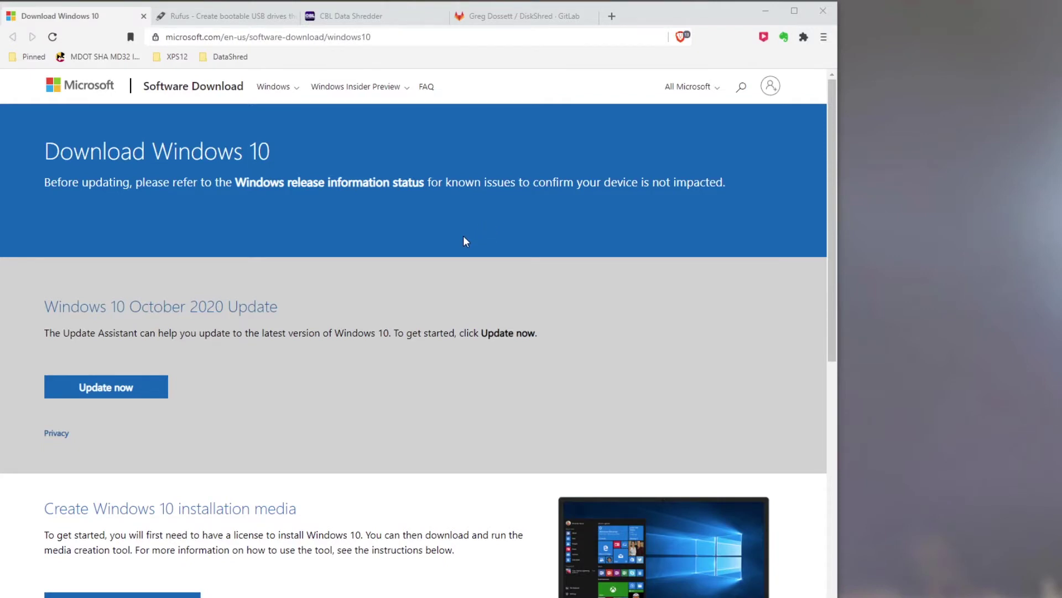
- Skim the Windows 10 download page and the Rufus site, then move to the CBL Data Shredder page
scroll(463, 241, "down", 3)
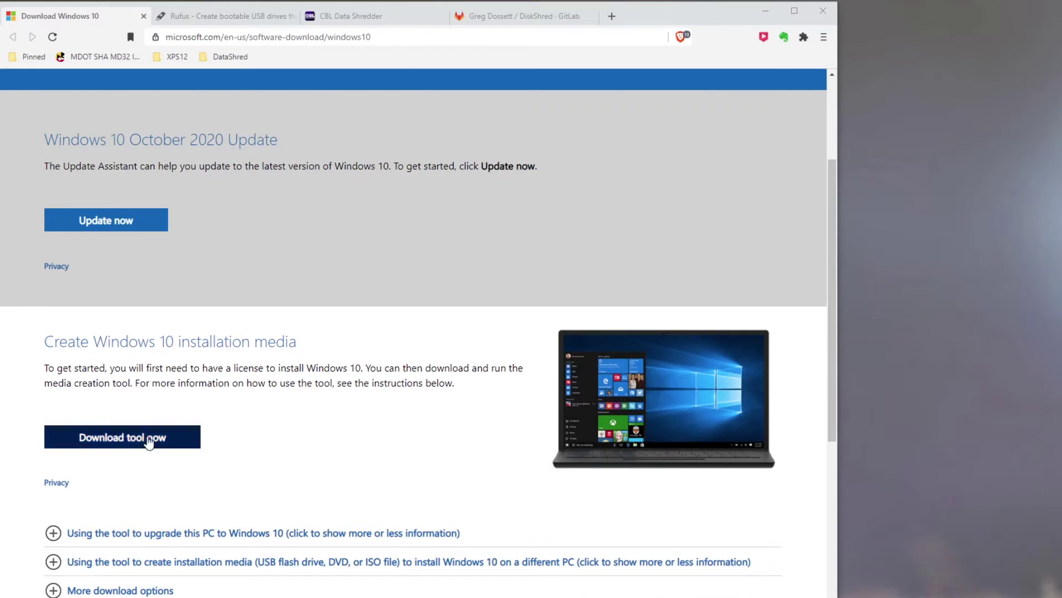
scroll(308, 279, "up", 3)
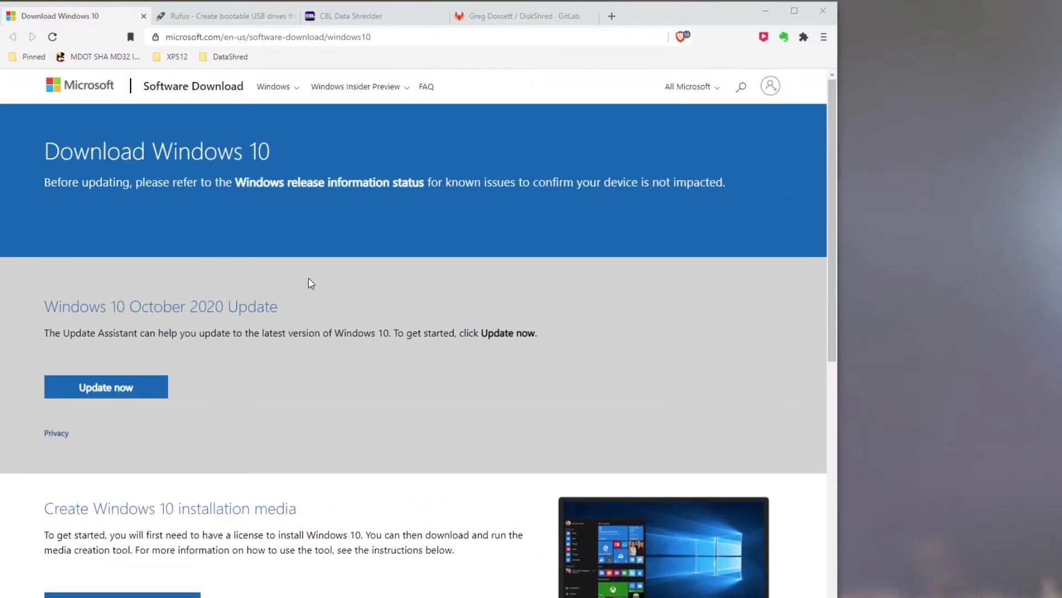
left_click(227, 16)
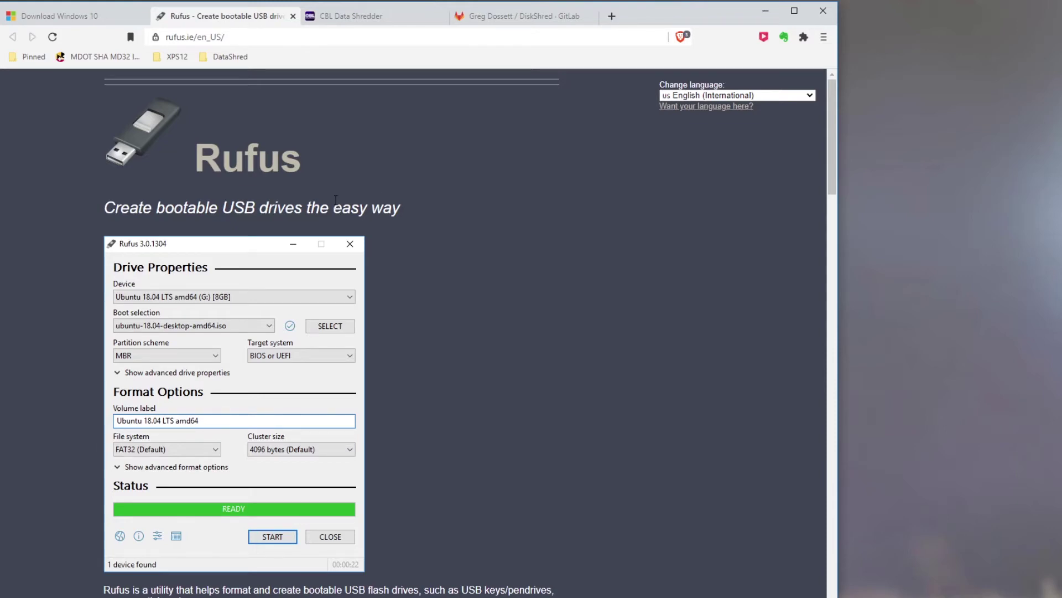
scroll(335, 210, "down", 4)
scroll(336, 218, "up", 4)
left_click(369, 21)
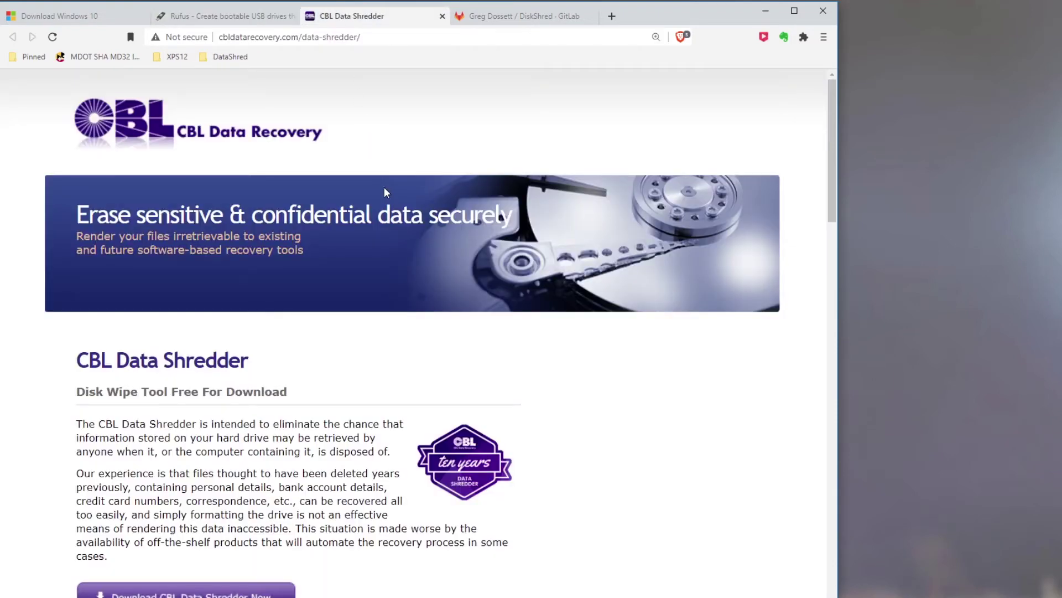
- Read through the CBL Data Shredder erase methods, then switch to the GitLab DiskShred project
scroll(384, 192, "down", 4)
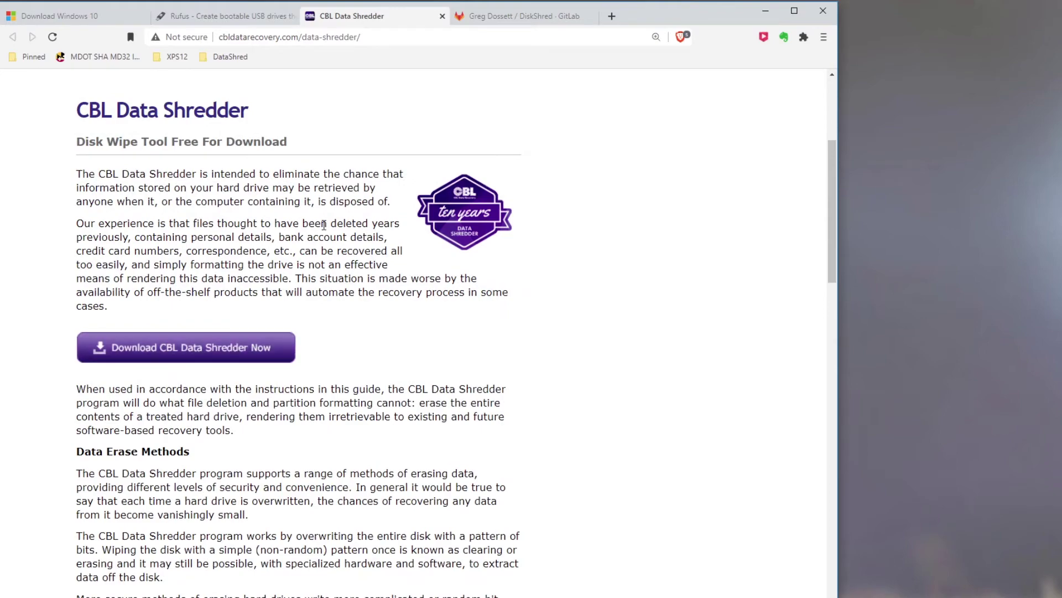
scroll(326, 225, "down", 4)
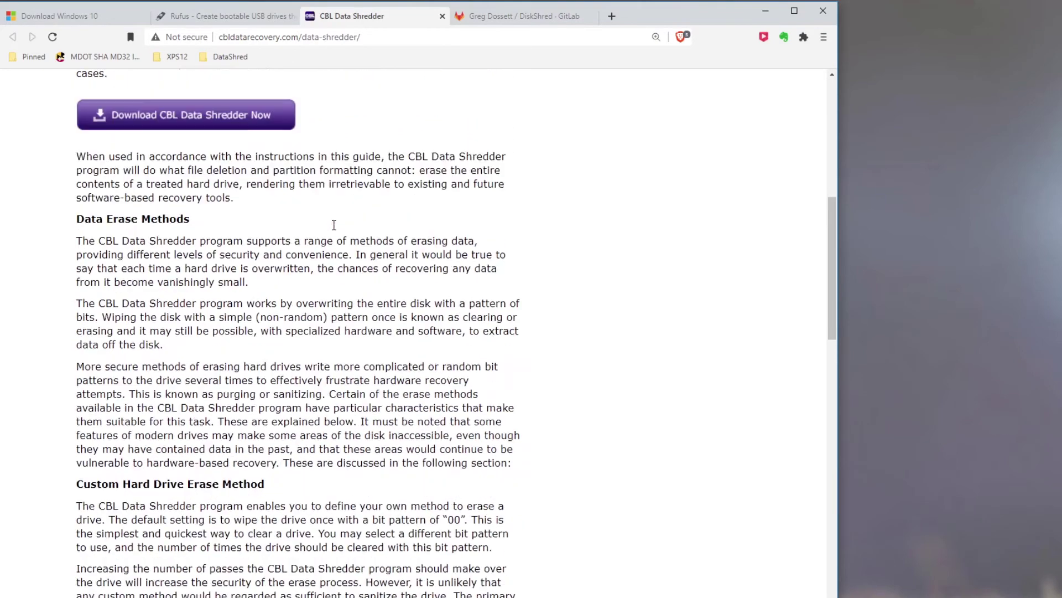
scroll(334, 225, "down", 7)
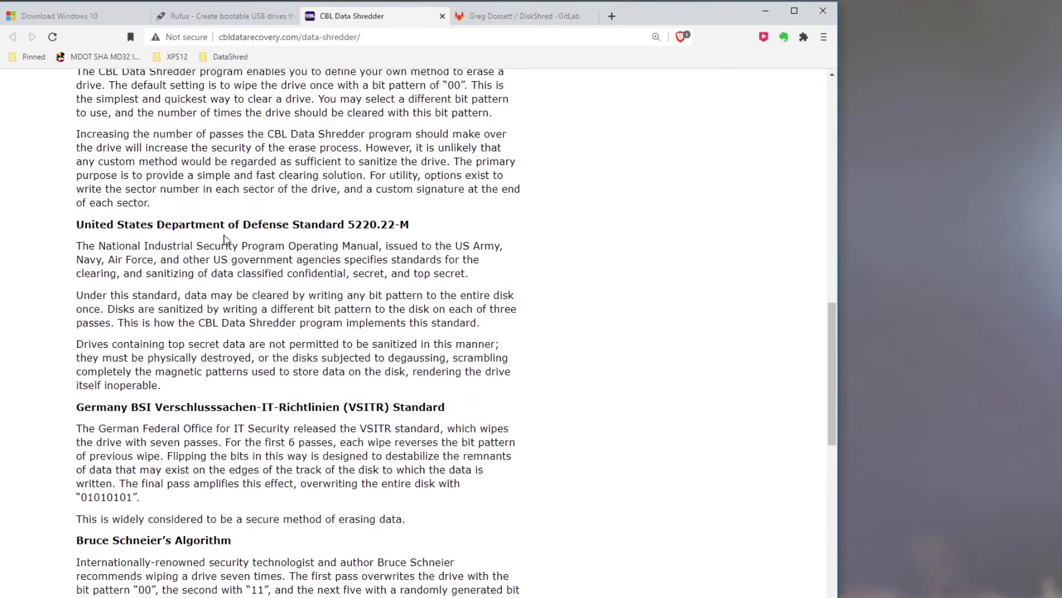
scroll(274, 248, "down", 2)
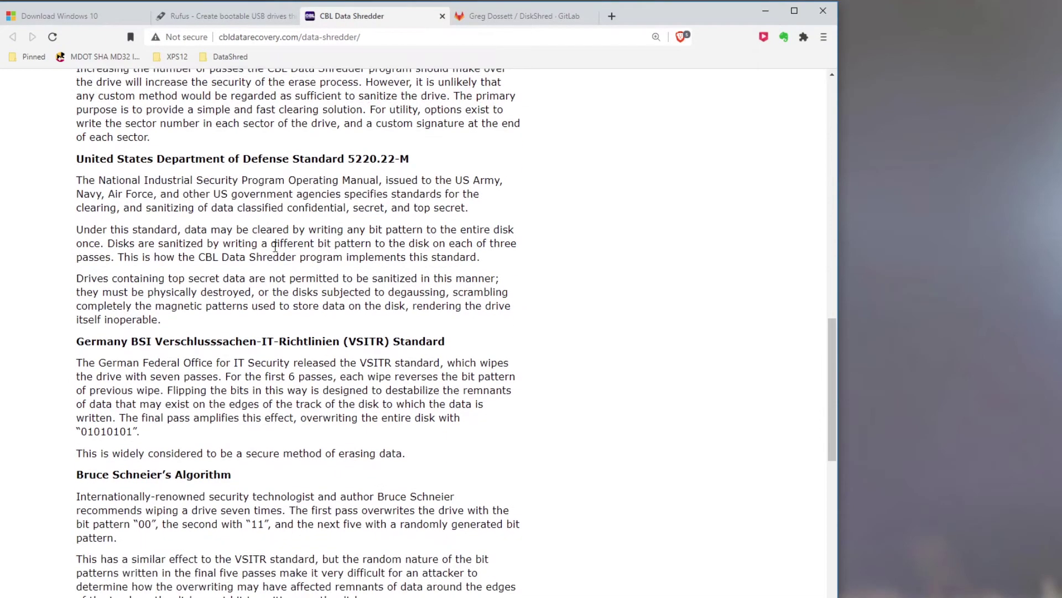
scroll(270, 279, "up", 3)
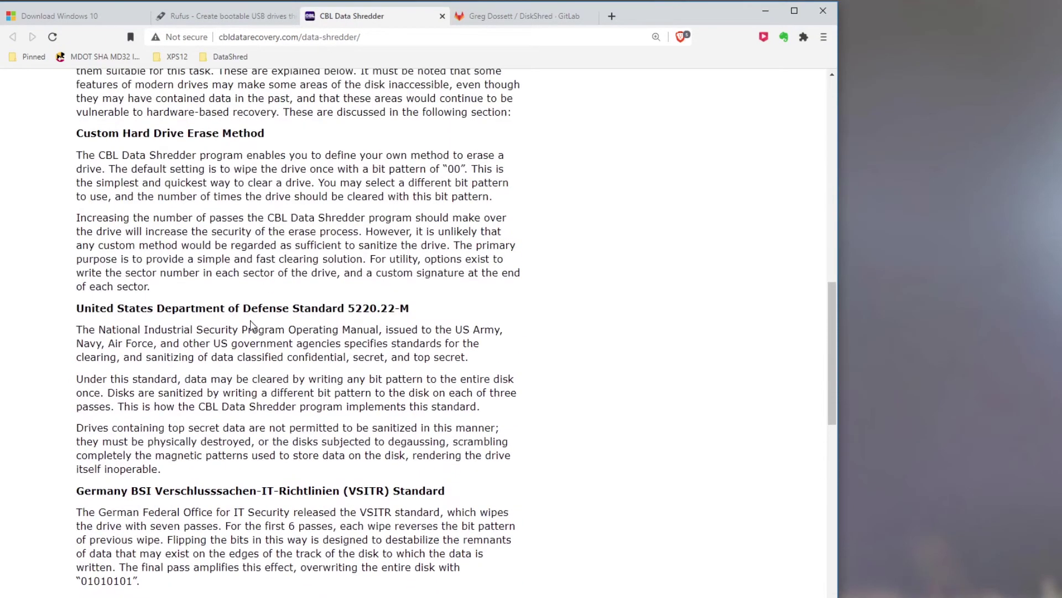
scroll(294, 257, "up", 11)
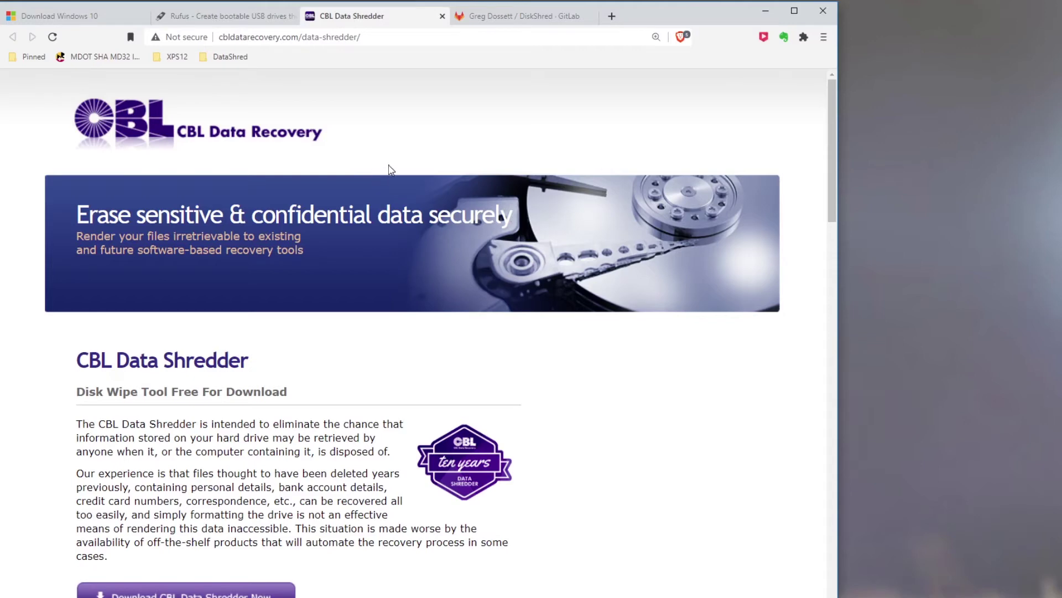
left_click(489, 17)
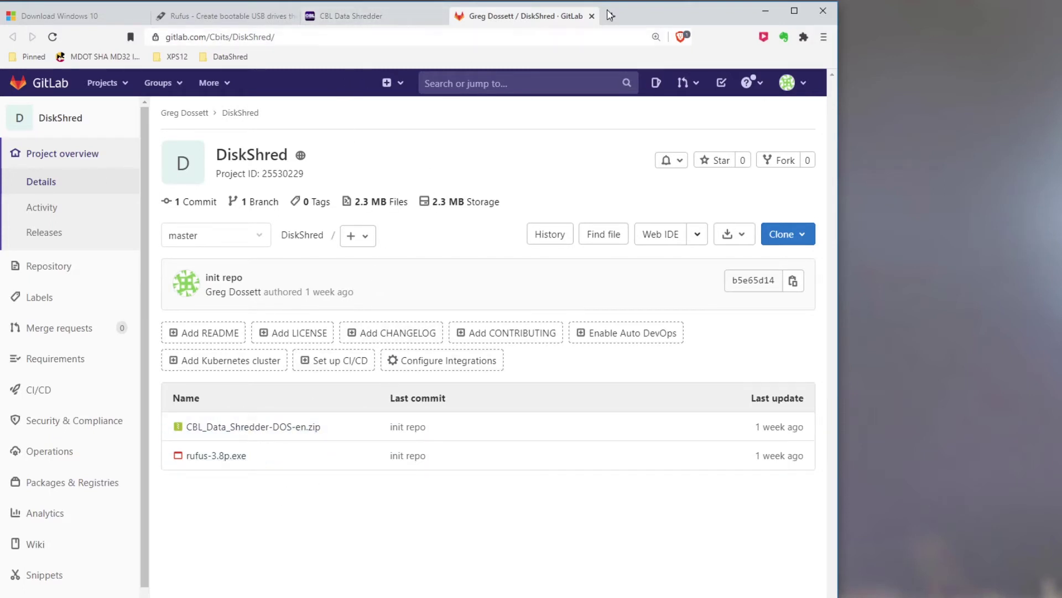
- Close the browser after viewing the DiskShred files to bring Rufus forward
left_click(822, 11)
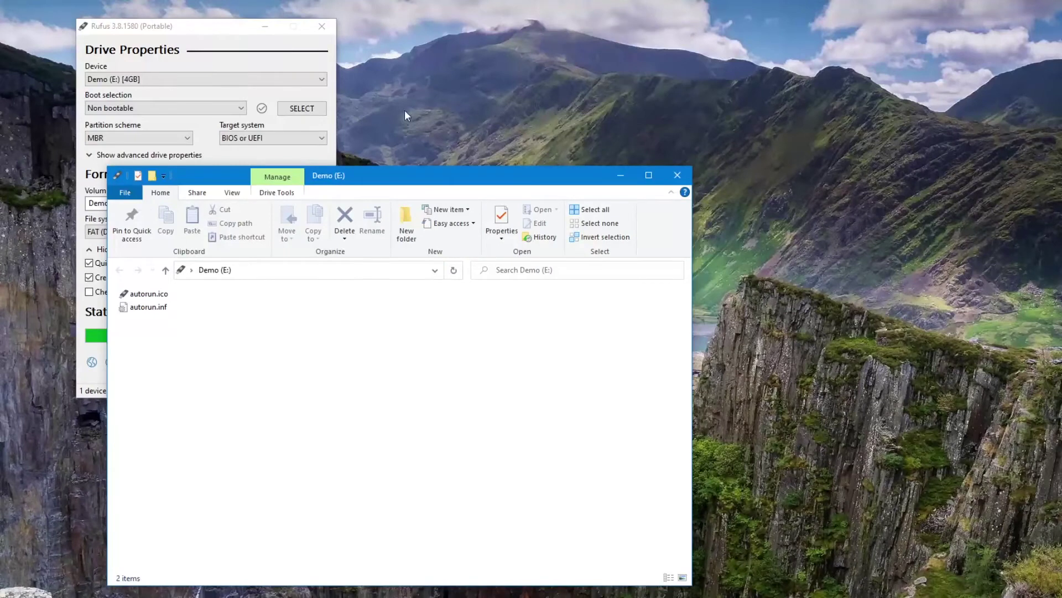
- Set Rufus to make Demo (E:) FreeDOS-bootable with volume label FreeDOS and FAT file system
left_click_drag(395, 174, 395, 178)
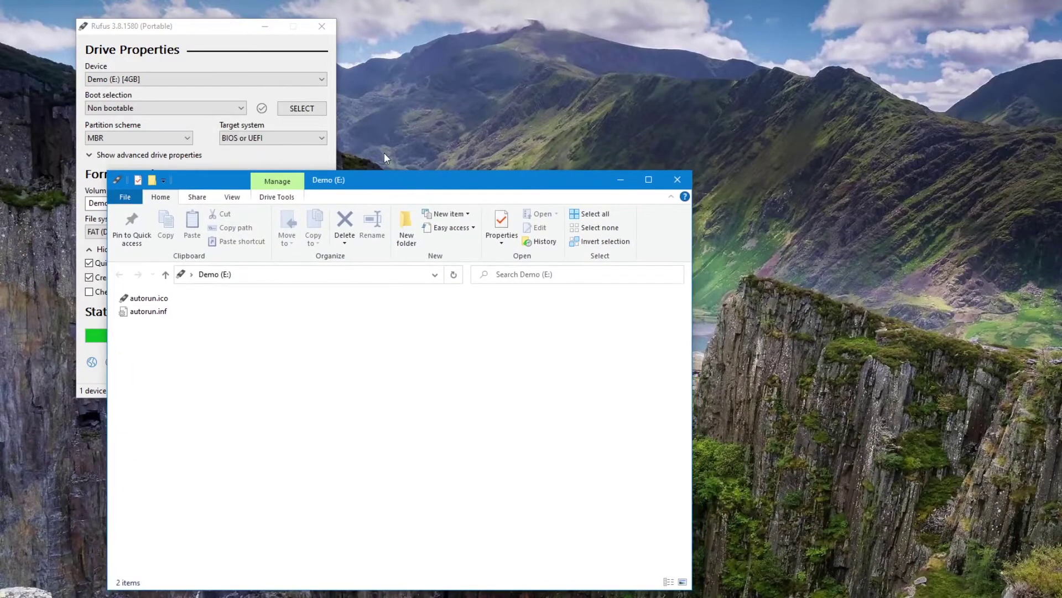
left_click(209, 32)
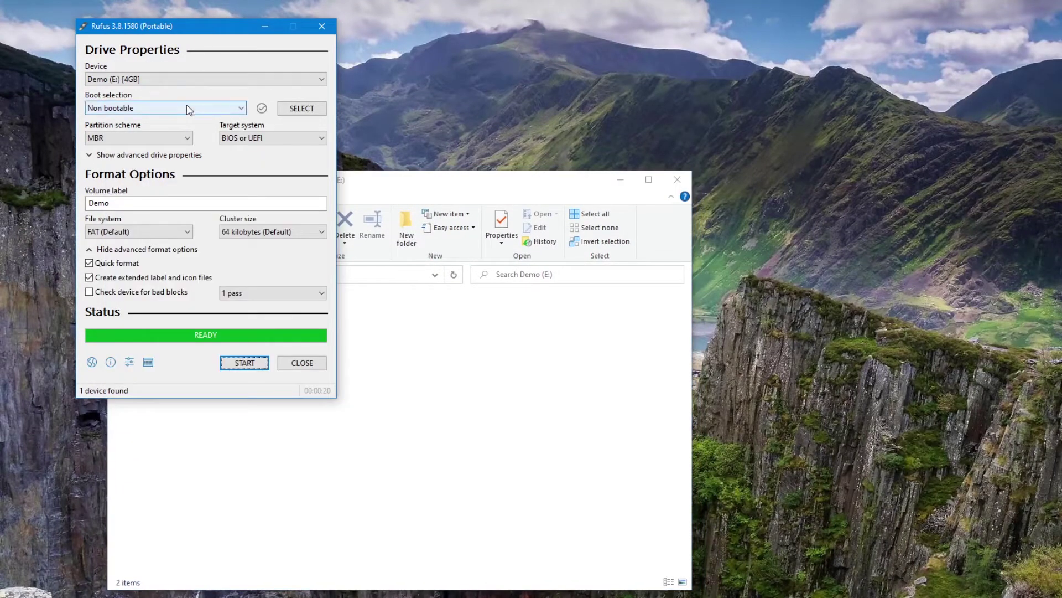
left_click(181, 78)
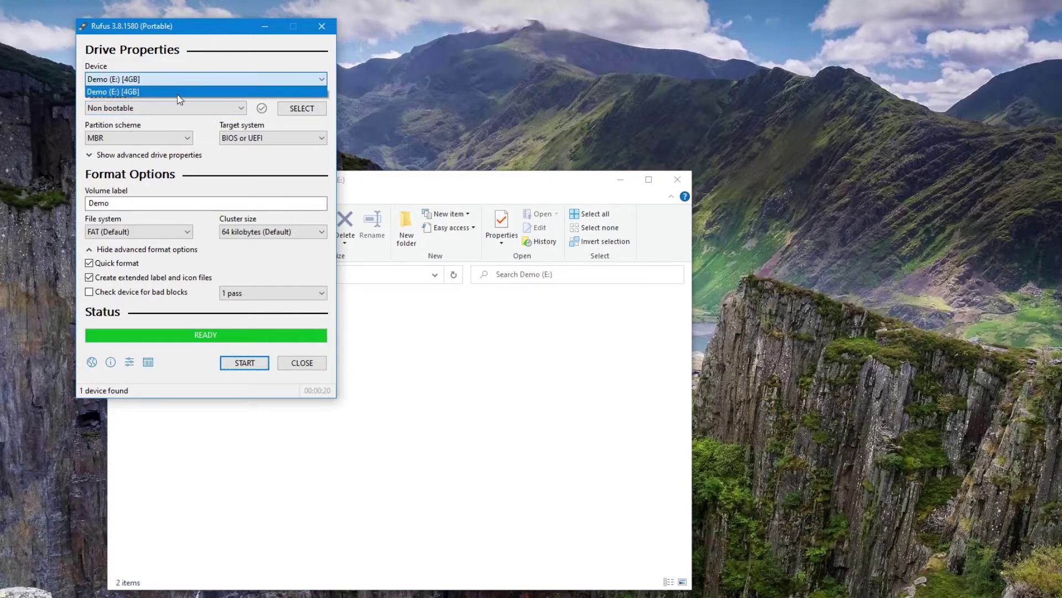
left_click(179, 95)
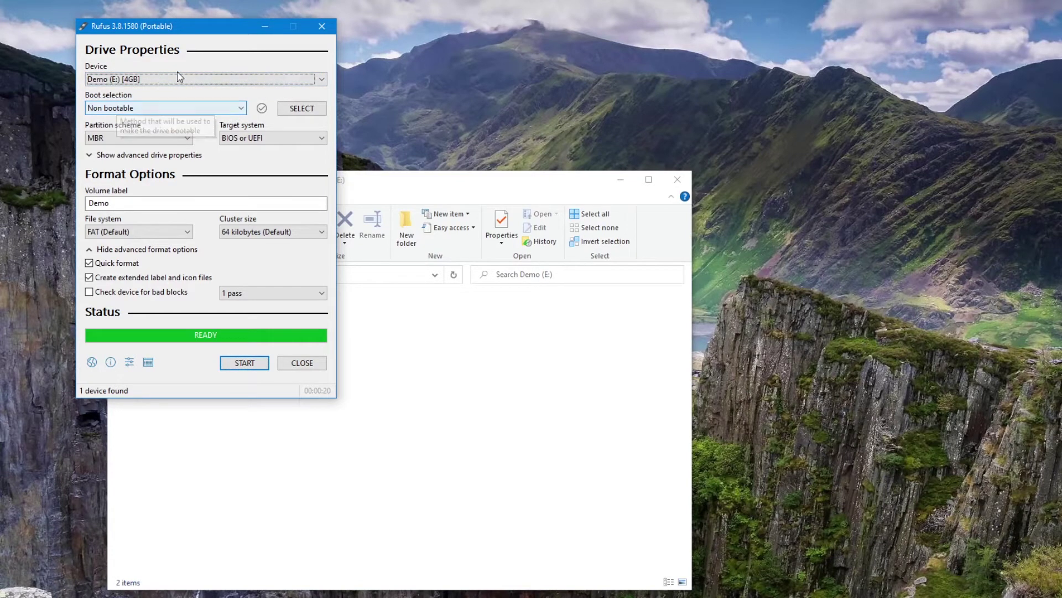
left_click(177, 113)
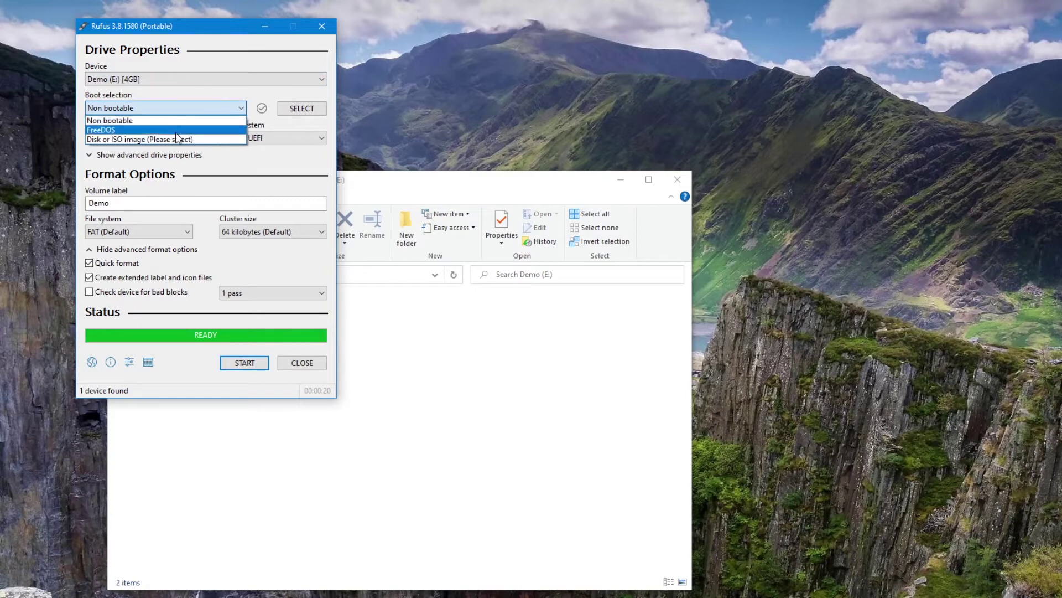
left_click(175, 132)
double_click(164, 203)
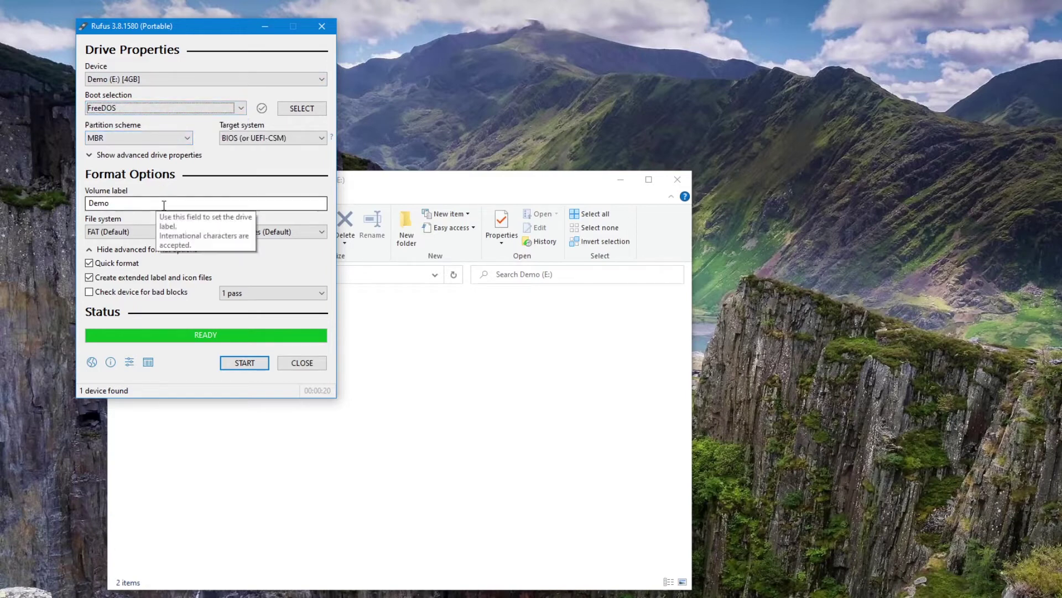
type("F")
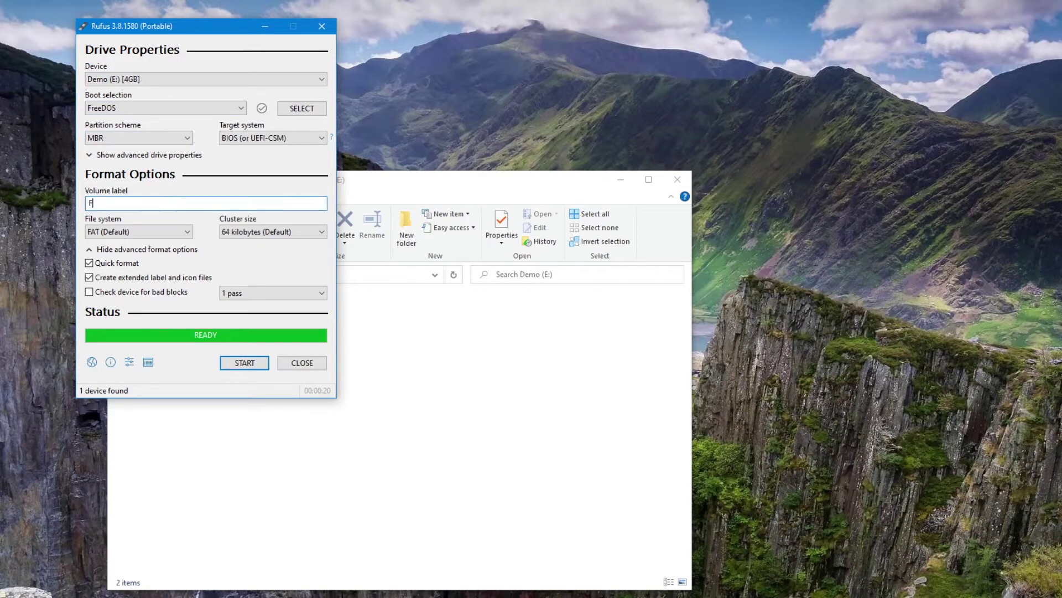
type("reeDOS")
left_click(135, 232)
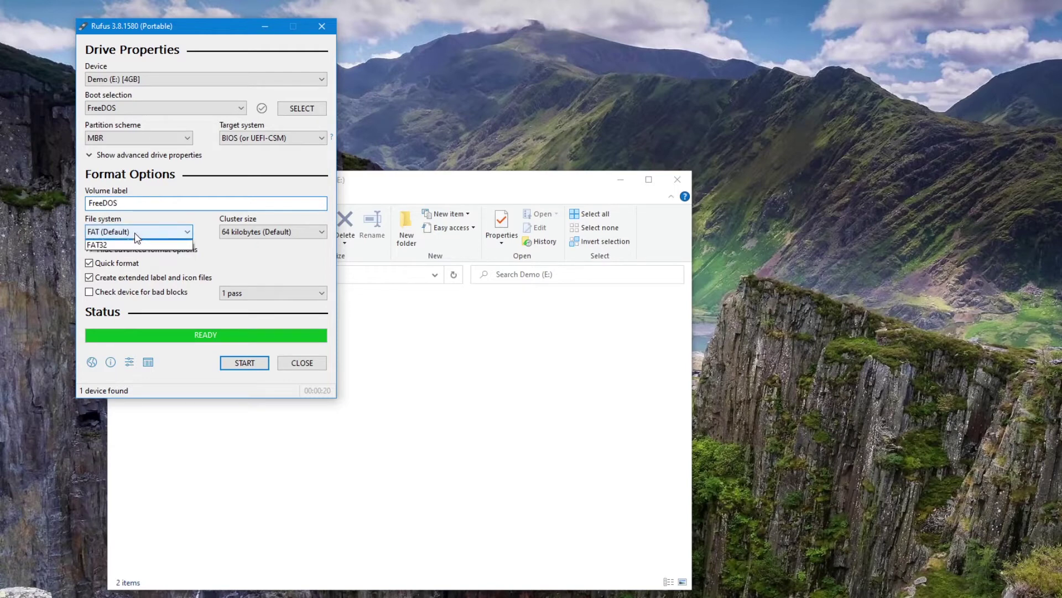
left_click(242, 257)
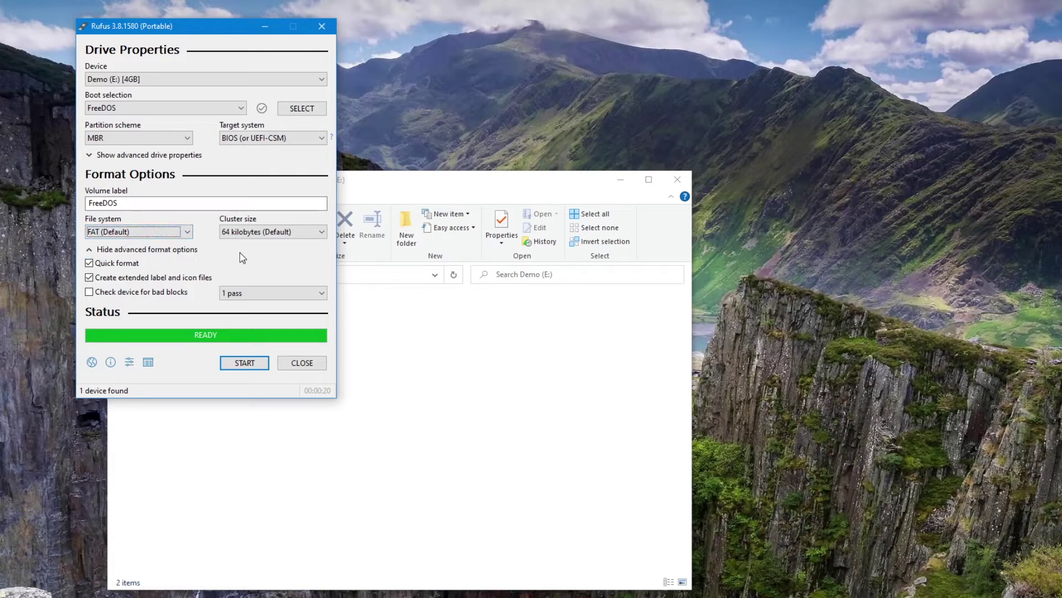
- Start the format, accept erasing Demo (E:), and close Rufus once the FreeDOS drive is ready
left_click(244, 361)
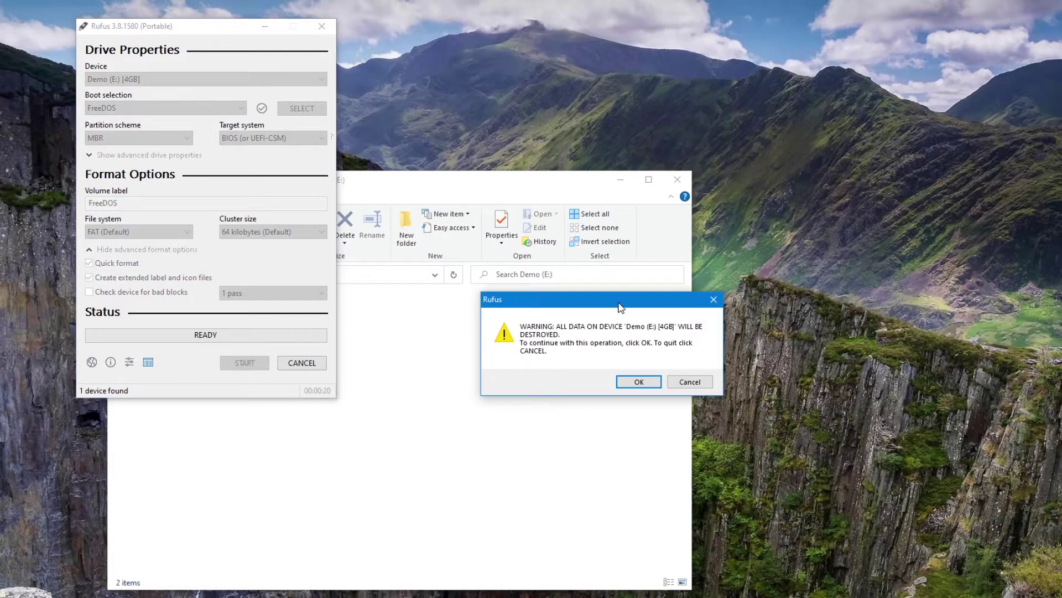
left_click_drag(621, 301, 499, 200)
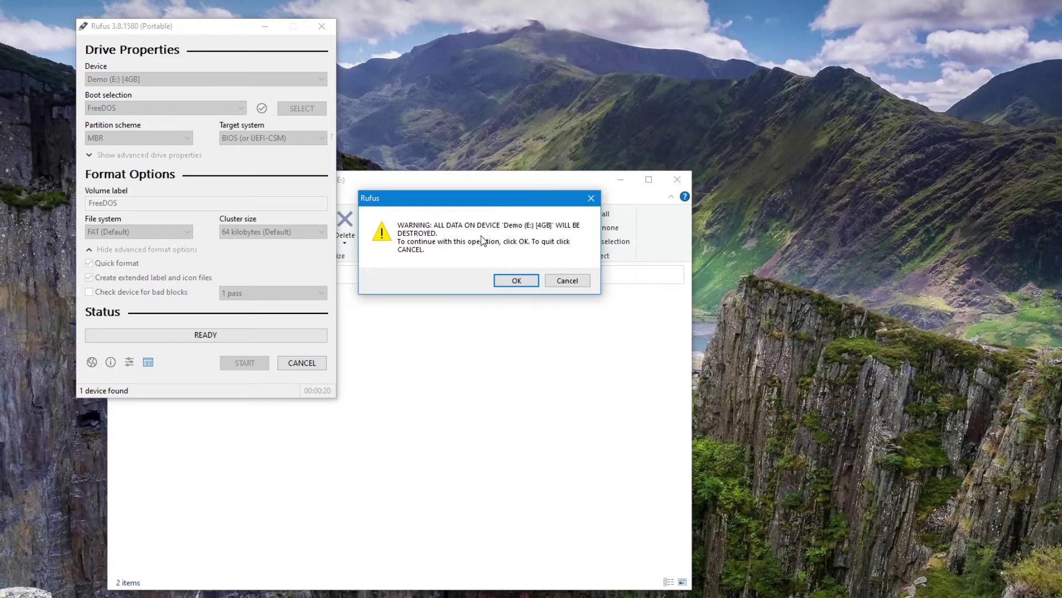
left_click(516, 280)
left_click(513, 279)
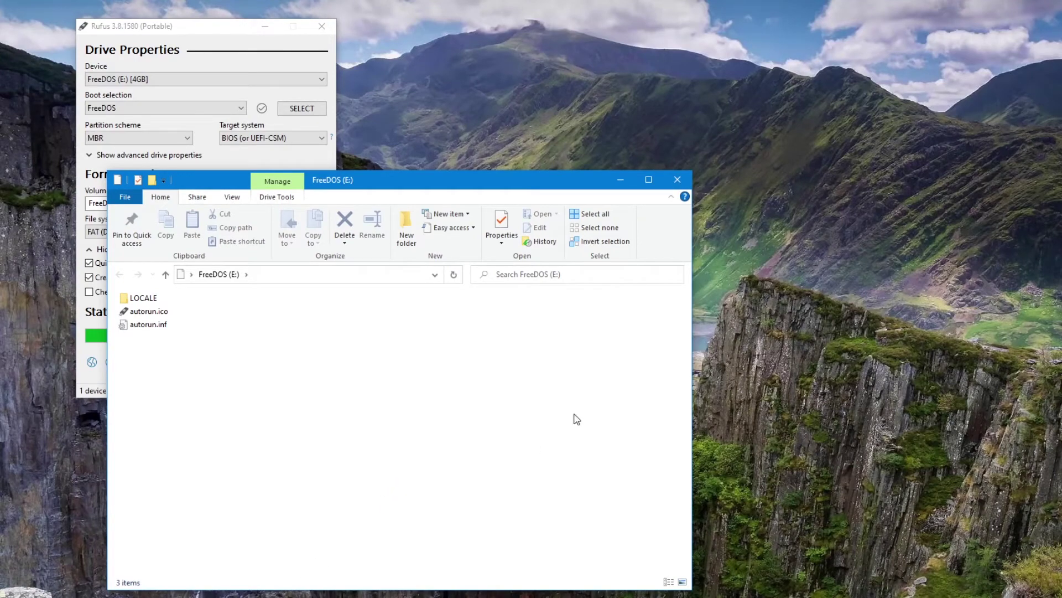
left_click(320, 29)
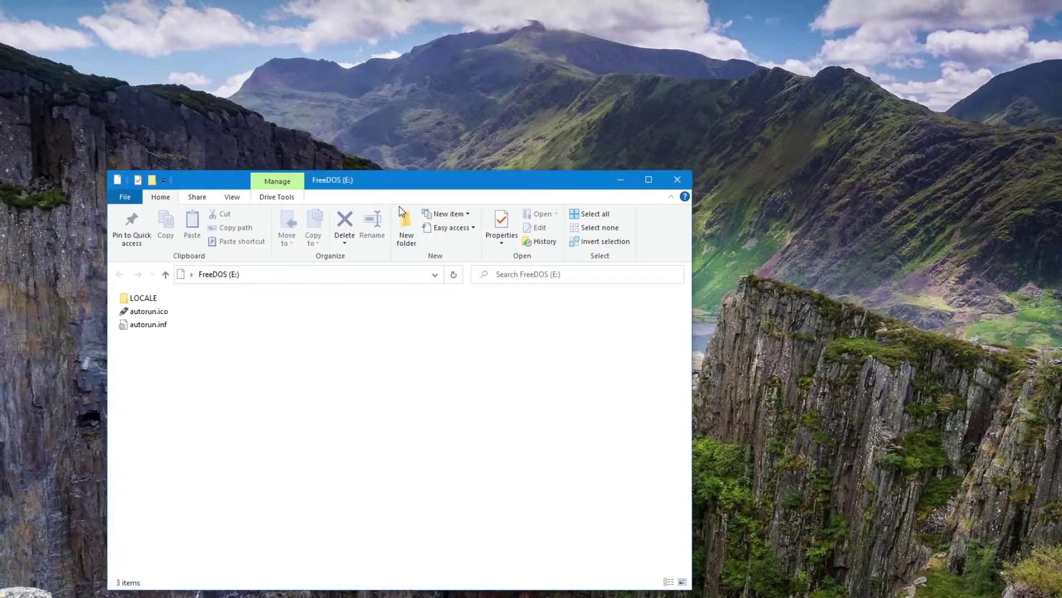
- Copy CBL-Data_Shredder-dos.EXE onto the FreeDOS (E:) drive and rename it SHRED.EXE
left_click_drag(406, 184, 368, 82)
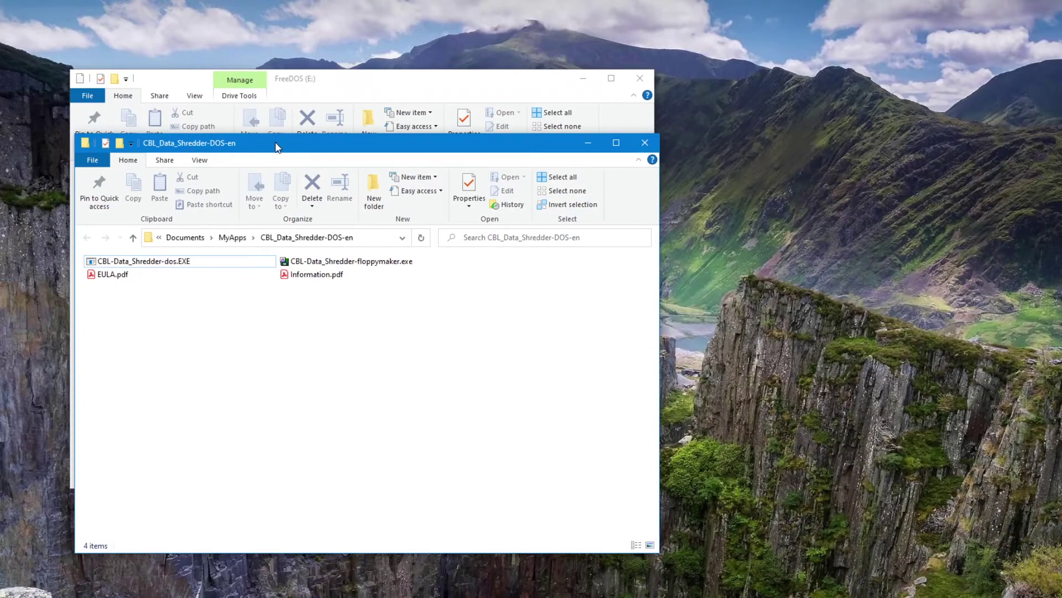
left_click_drag(277, 154, 262, 263)
left_click(131, 371)
left_click_drag(131, 372, 256, 216)
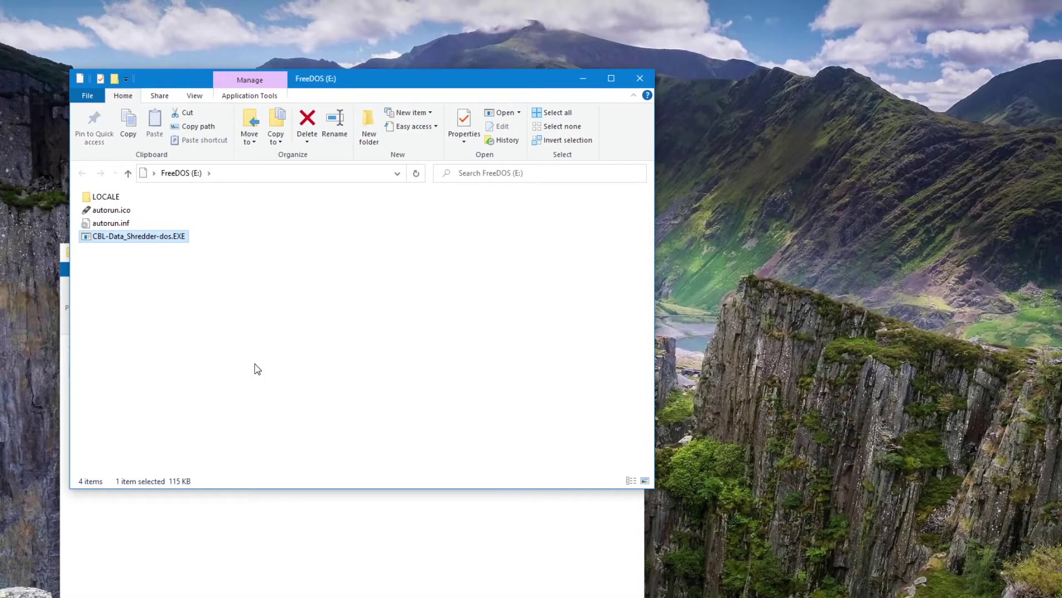
key("F2")
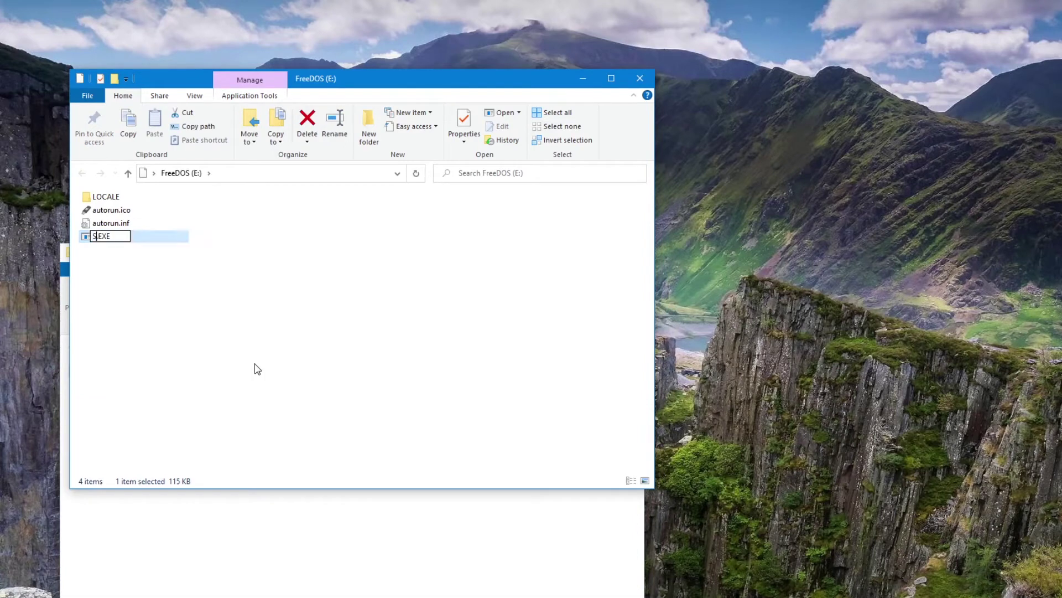
type("HRED")
key("Return")
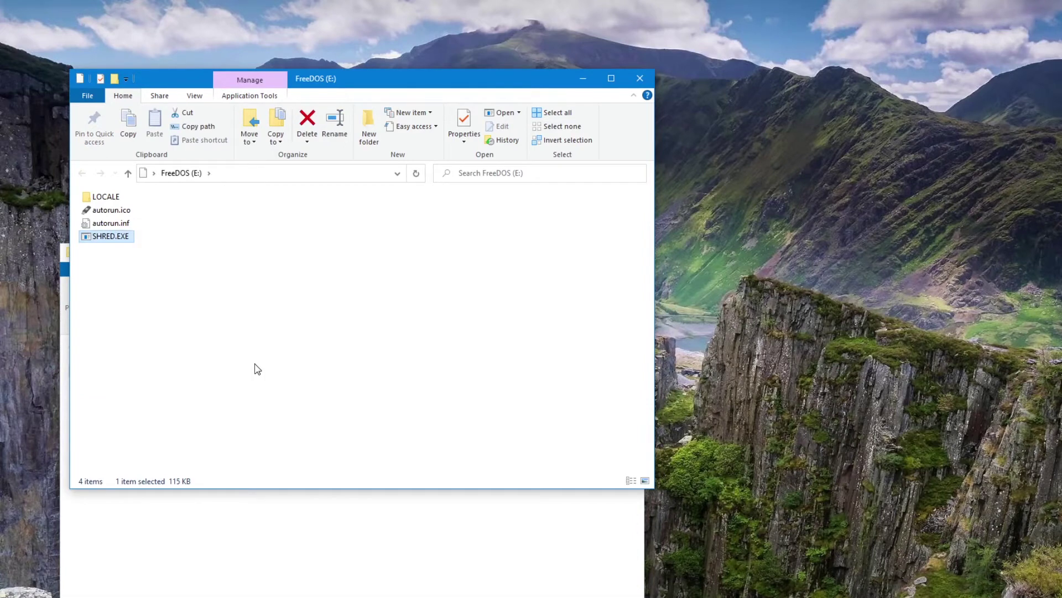
- Go up to Desktop and eject the FreeDOS (E:) USB drive
left_click(127, 173)
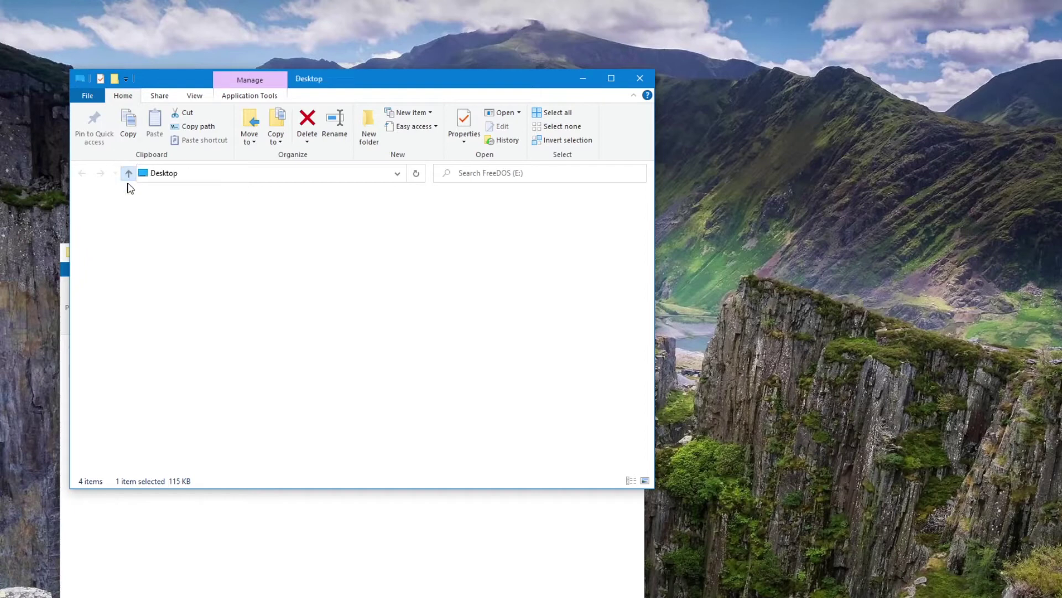
right_click(310, 235)
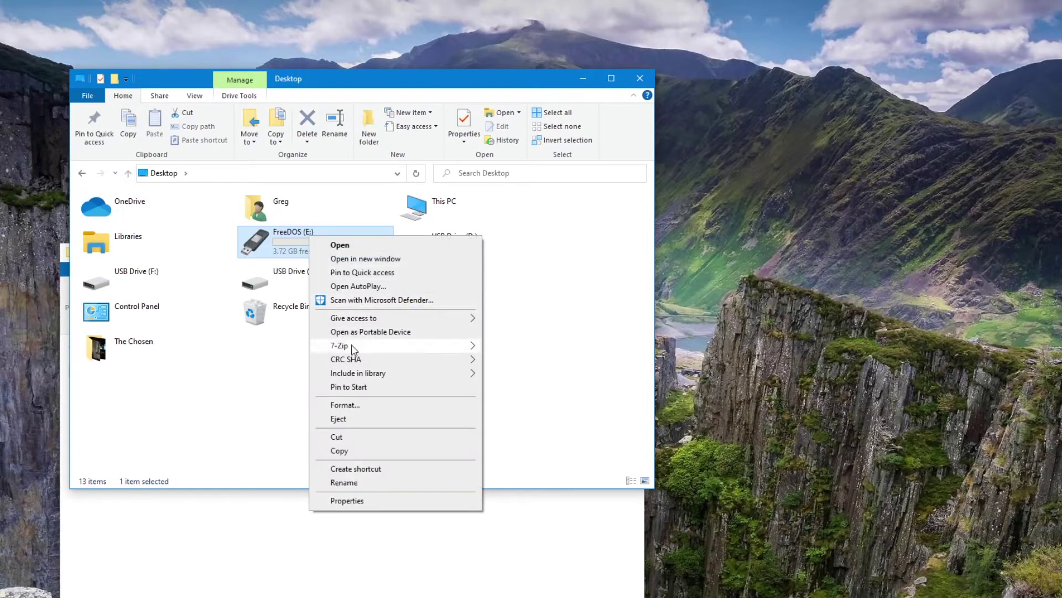
left_click(338, 418)
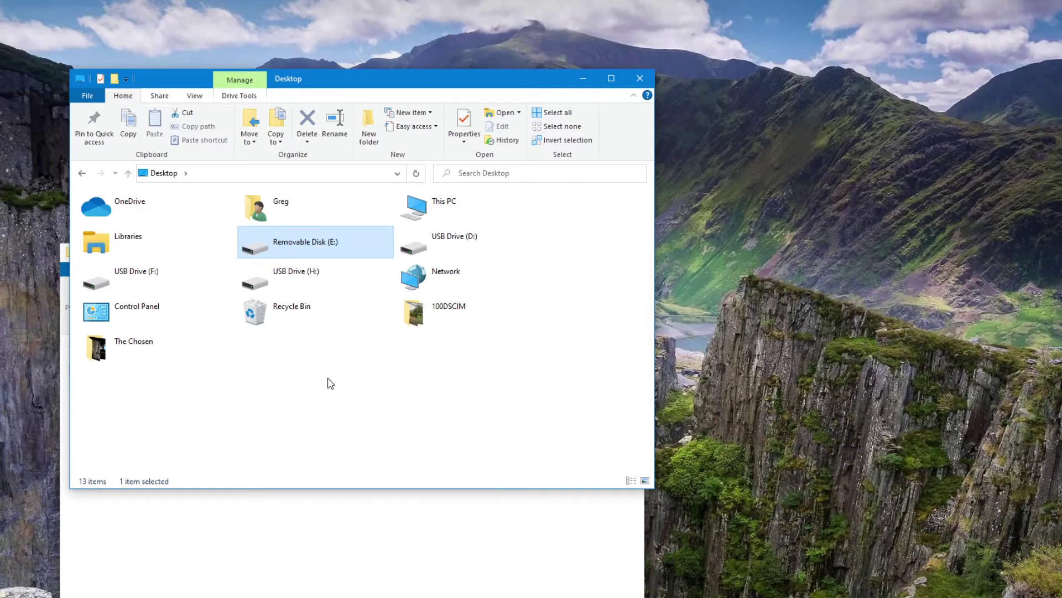
- Launch Command Prompt as administrator from the Start search
left_click(21, 584)
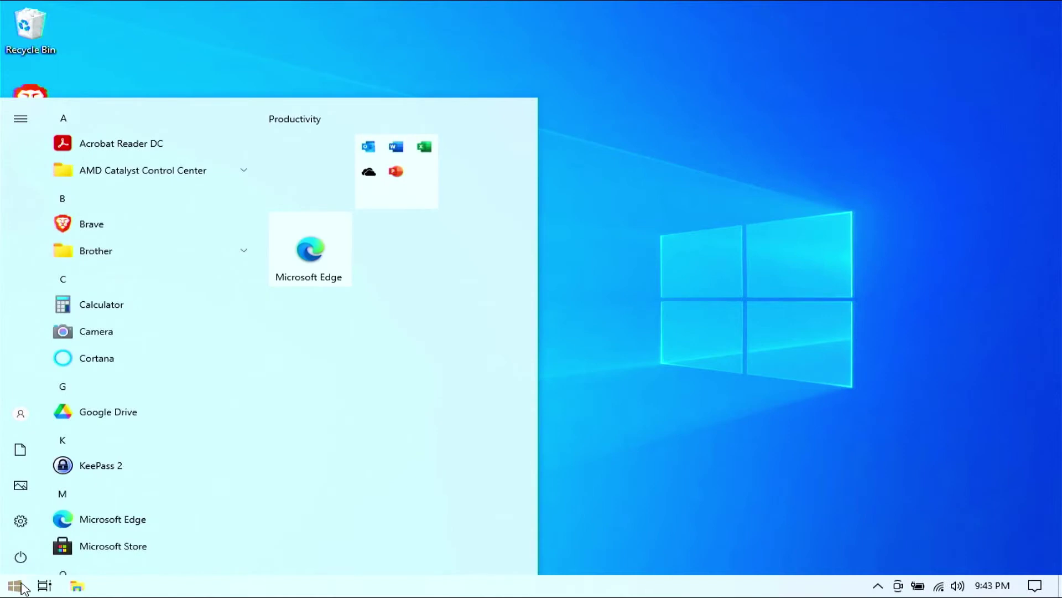
type("com")
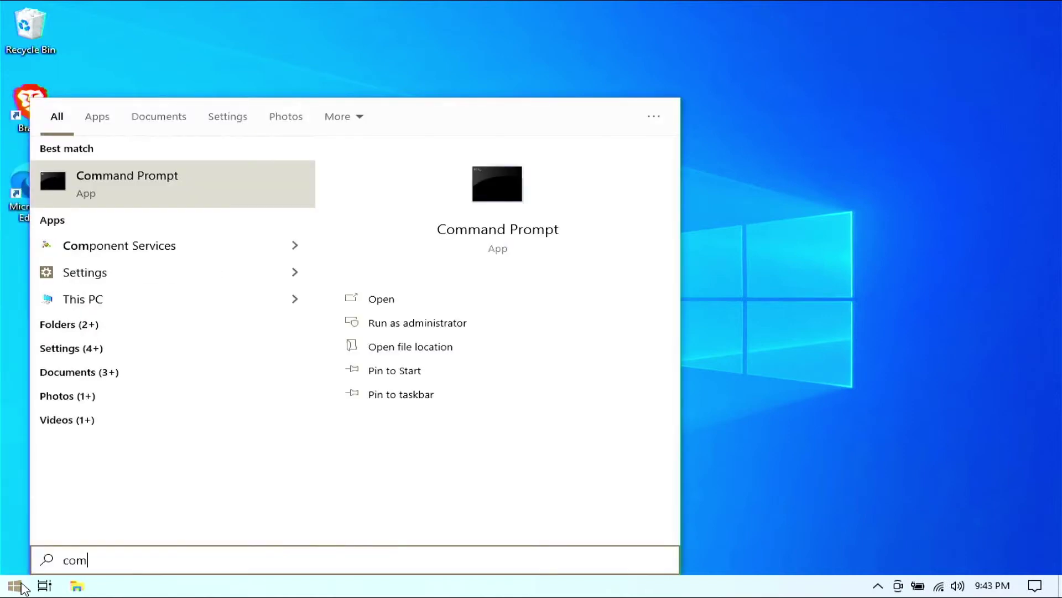
left_click(452, 325)
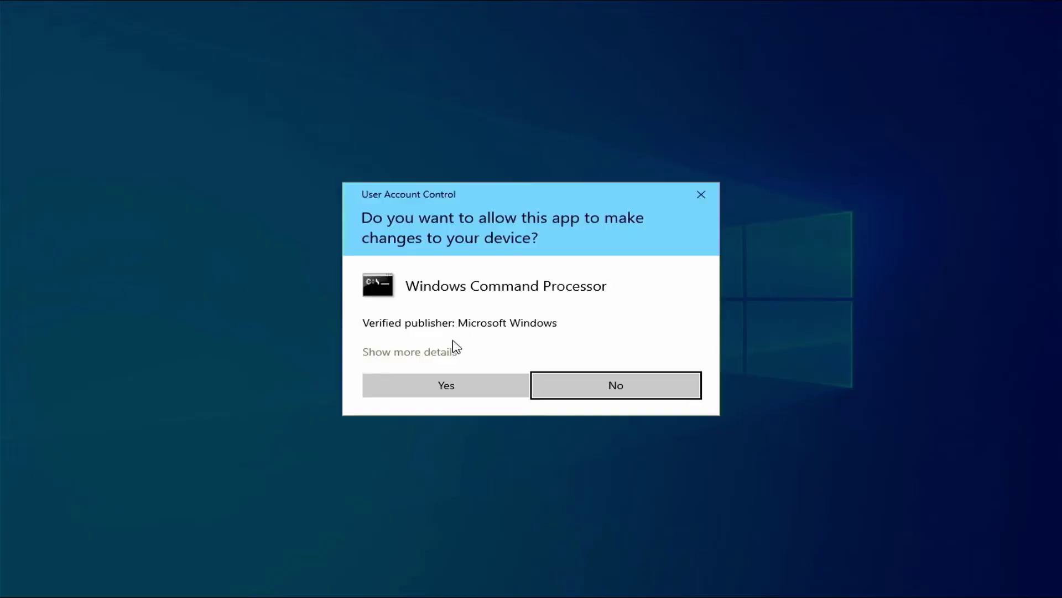
left_click(451, 388)
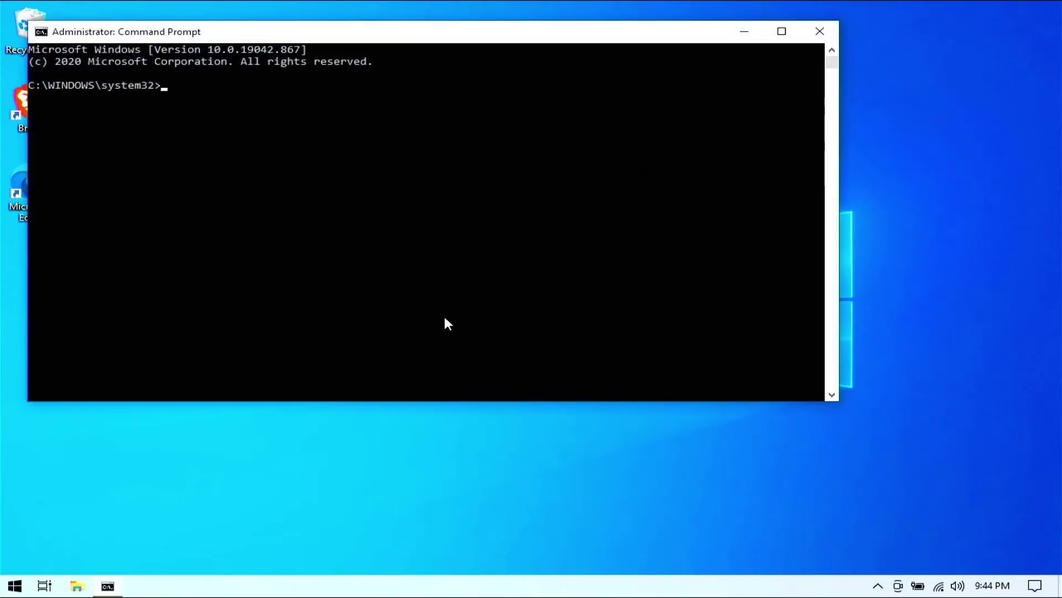
- Run slmgr /upk and dismiss the 'product key not found' error
type("slmgr /upk")
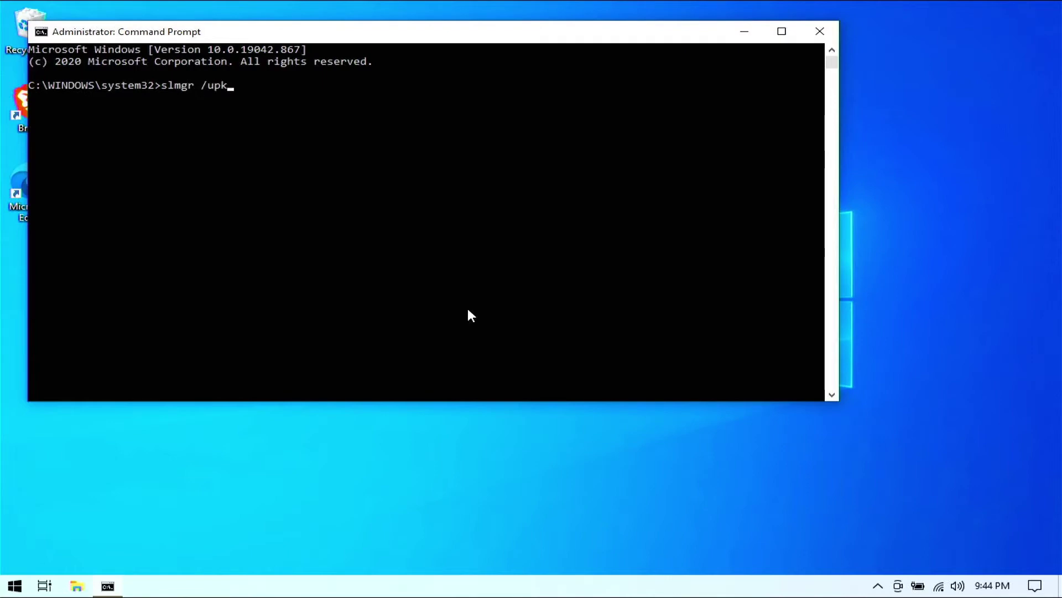
key("Return")
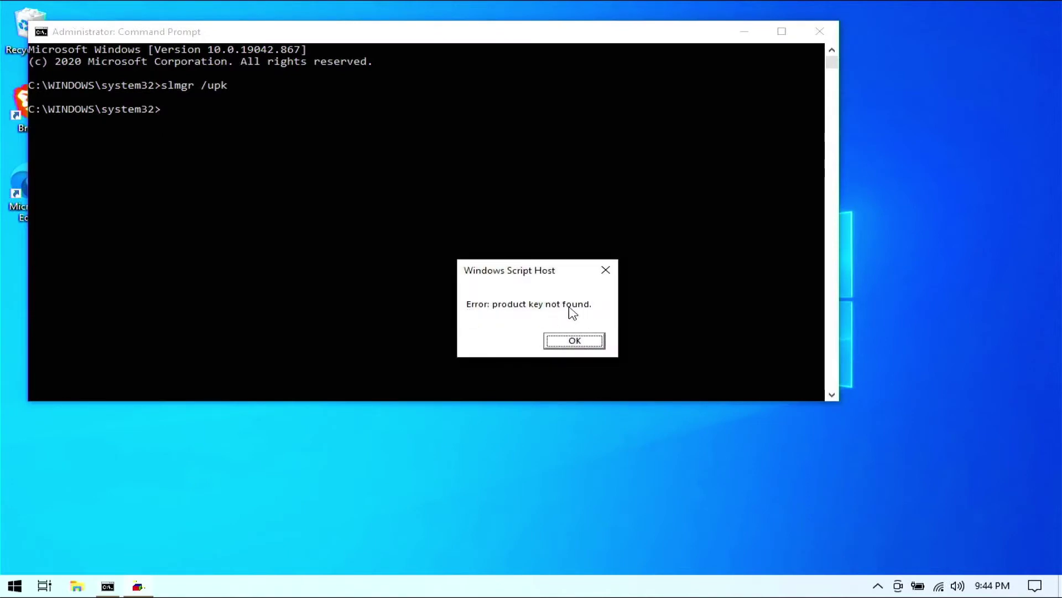
left_click(575, 342)
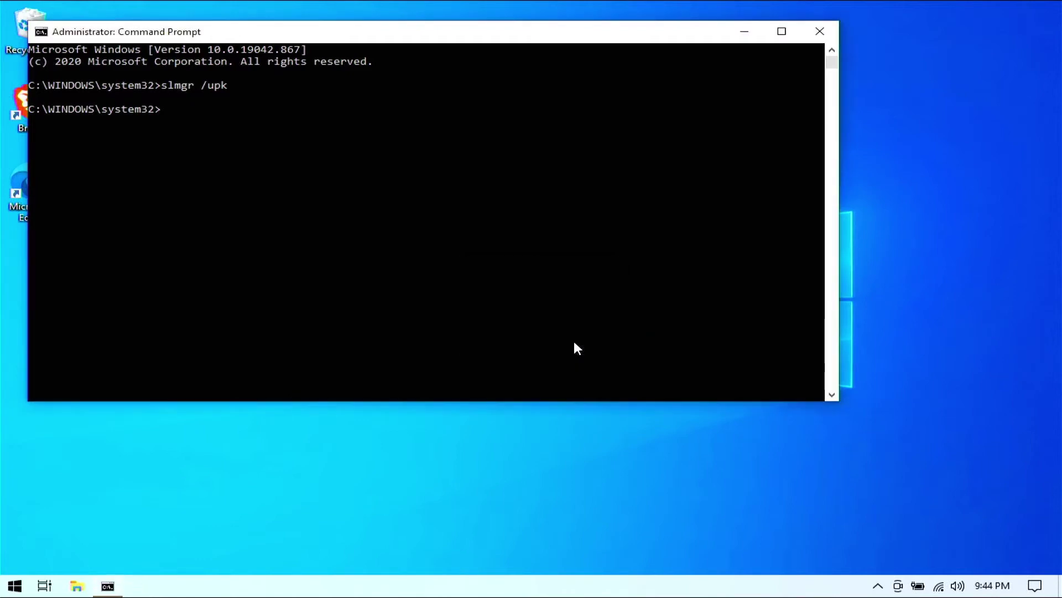
- Restart Windows from the Start menu's Power options
left_click(15, 586)
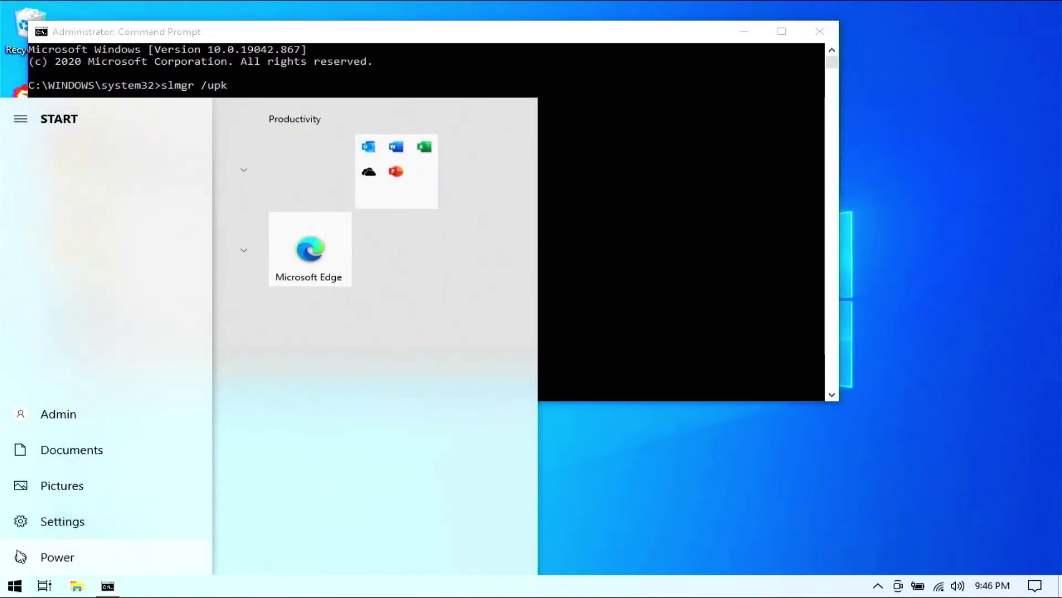
left_click(16, 551)
left_click(44, 521)
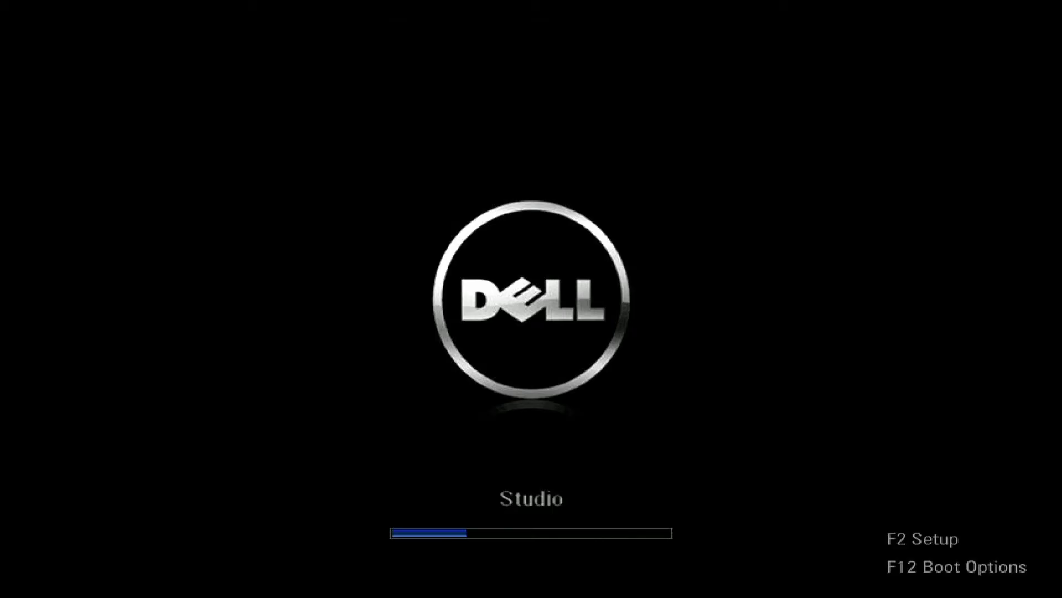
- Enter BIOS setup with F2 and move USB Storage to the top of the boot order
key("F2")
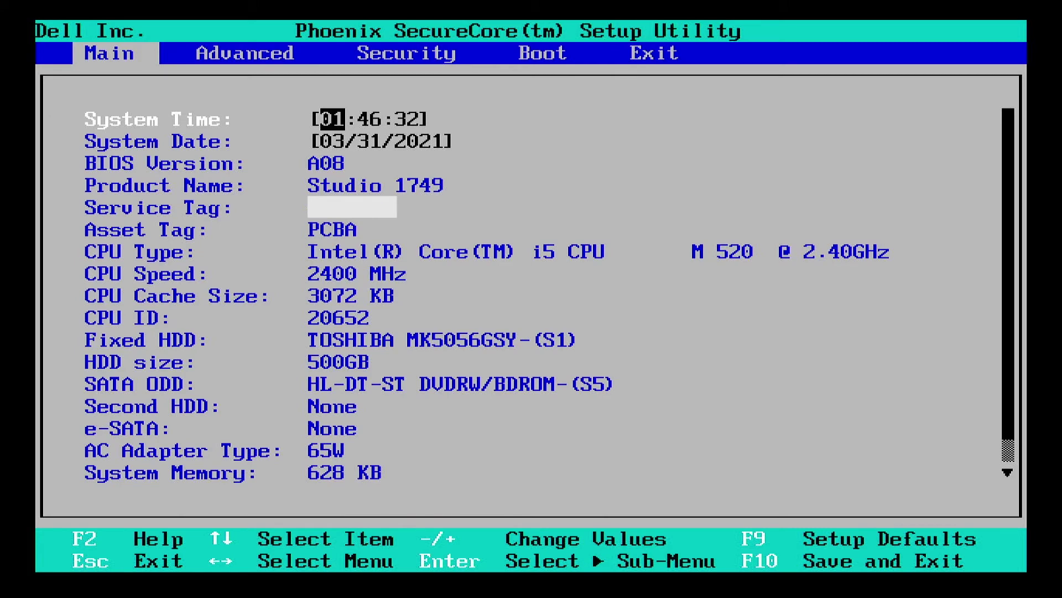
key("Right")
key("Right")
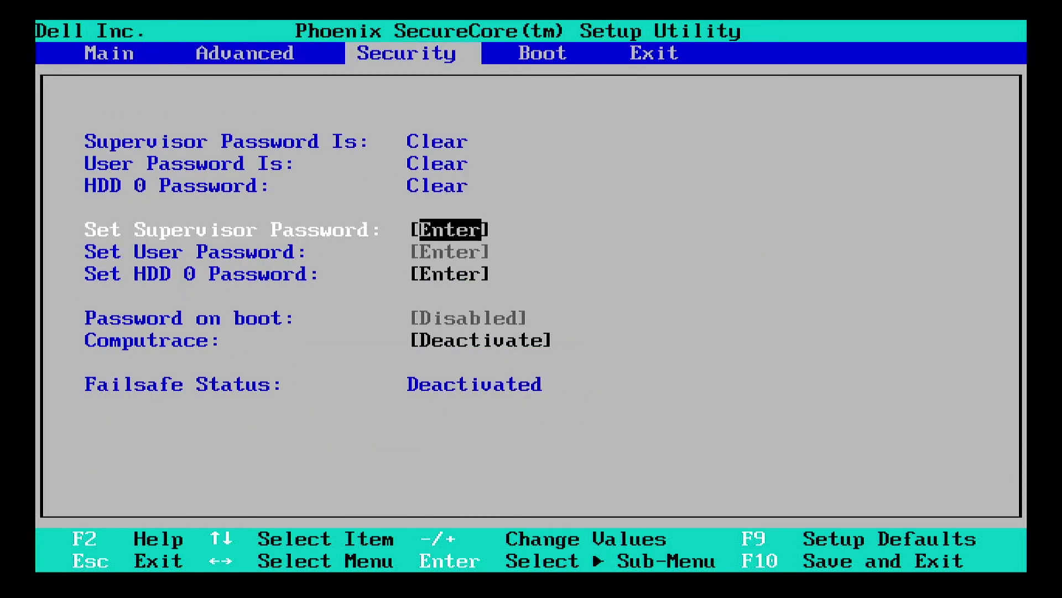
key("Right")
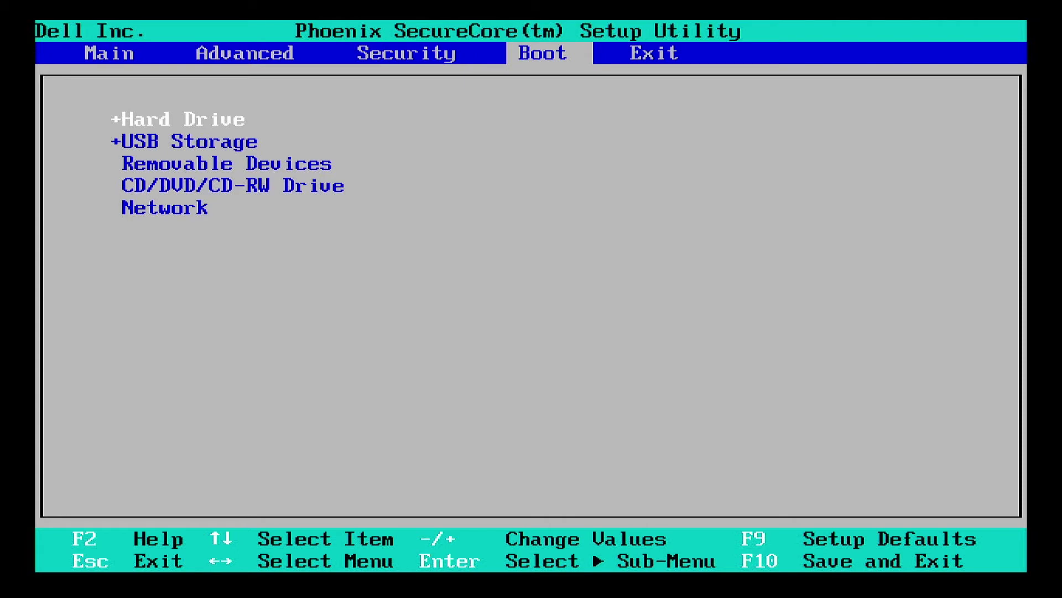
key("Down")
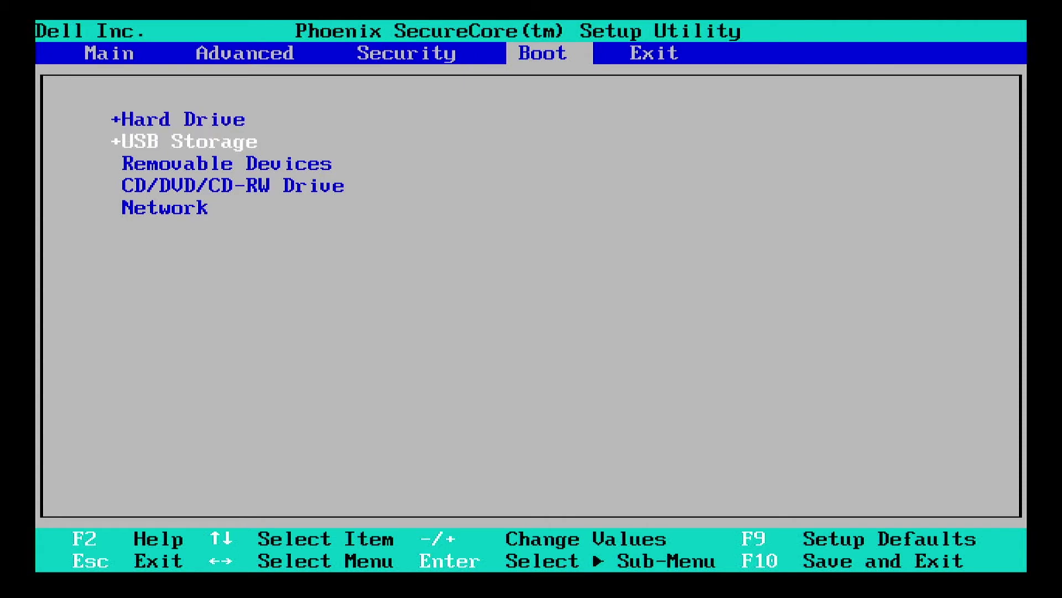
key("plus")
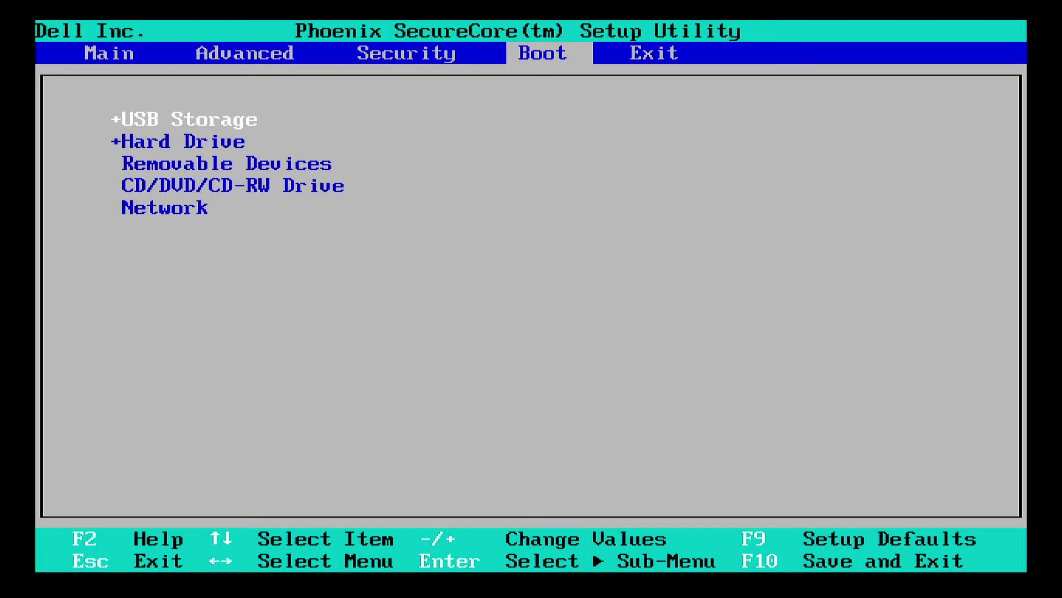
- Check the Lexar microSD reader under USB Storage, then go to the Exit tab
key("Return")
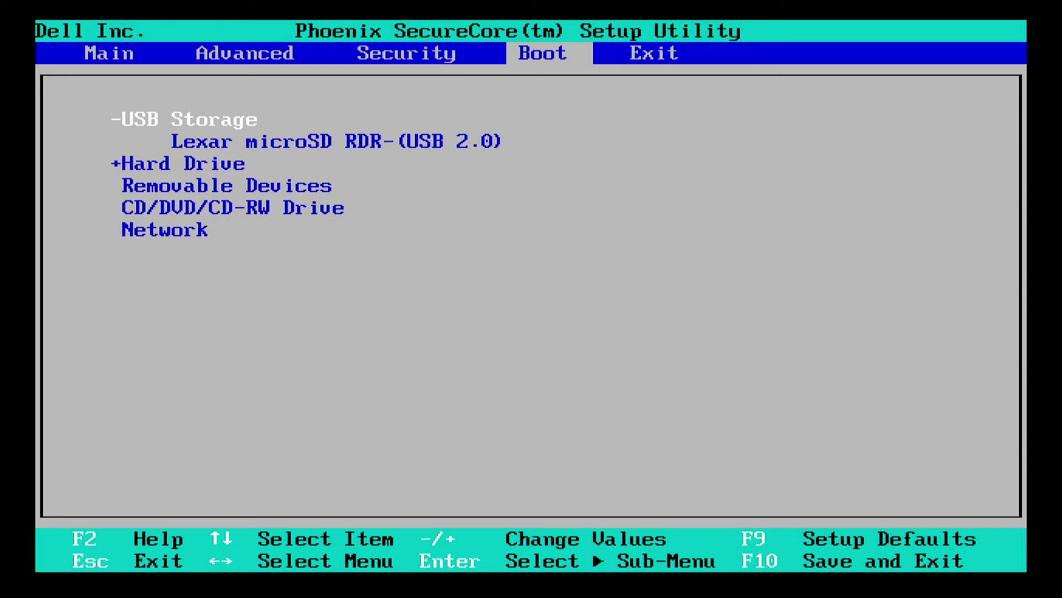
key("Return")
key("Right")
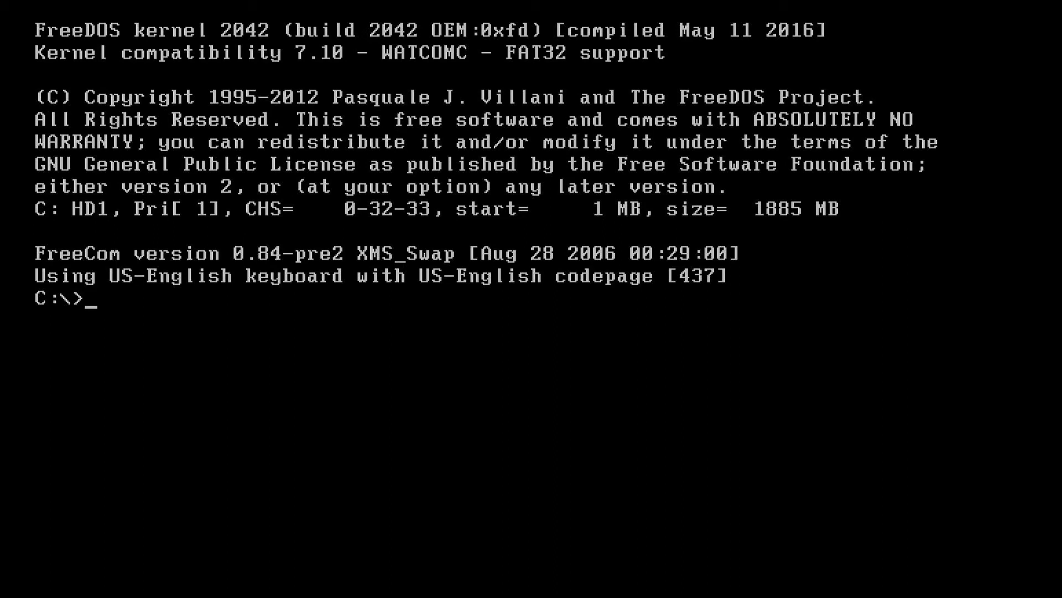
- At the FreeDOS C:\> prompt, list the files with dir and launch shred.exe
type("dir")
key("Return")
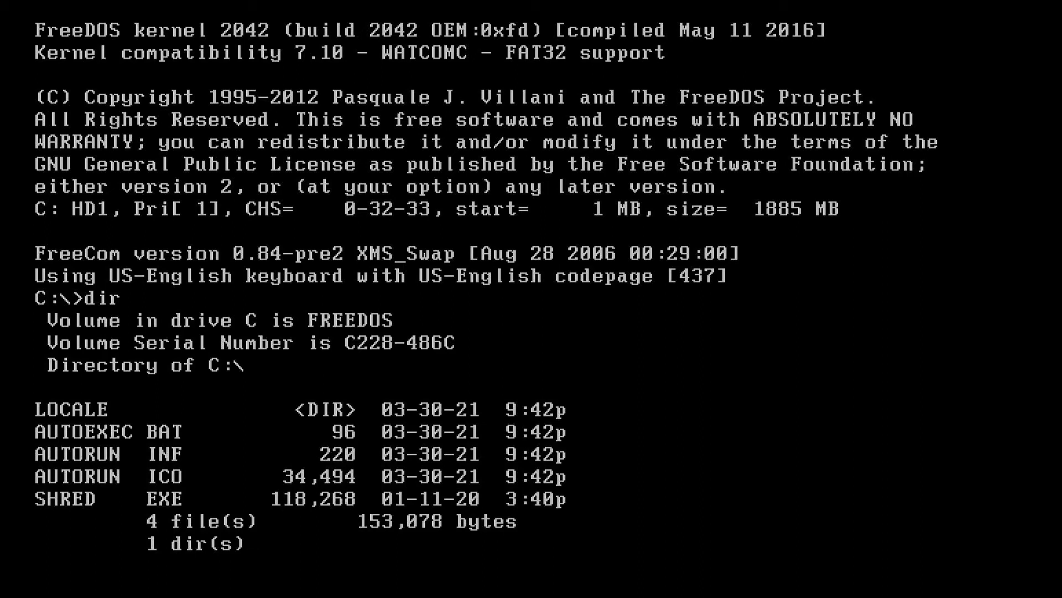
type("sh")
key("Return")
type("shred")
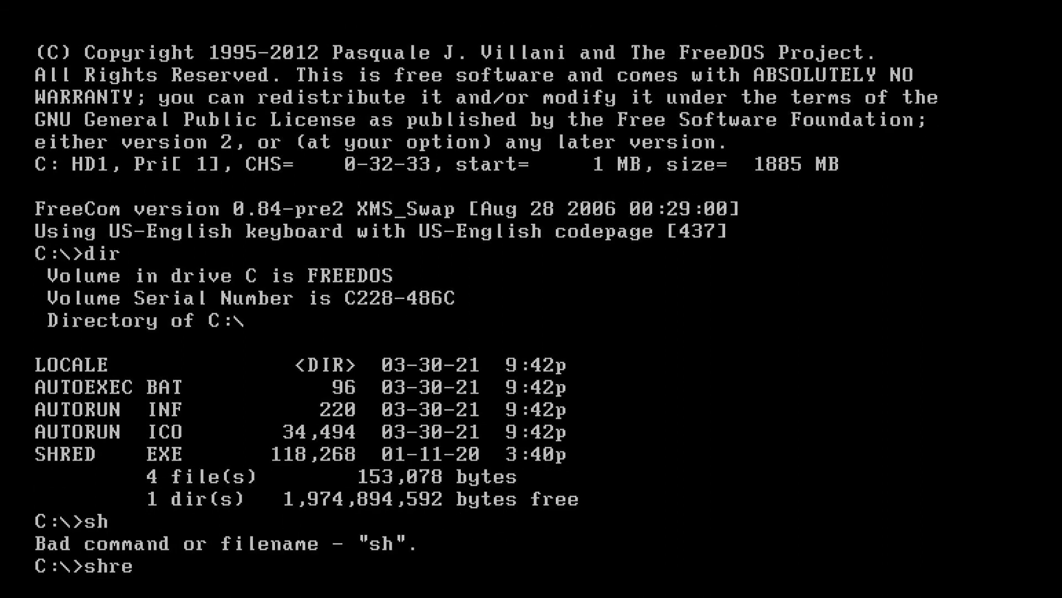
type(".exe")
key("Return")
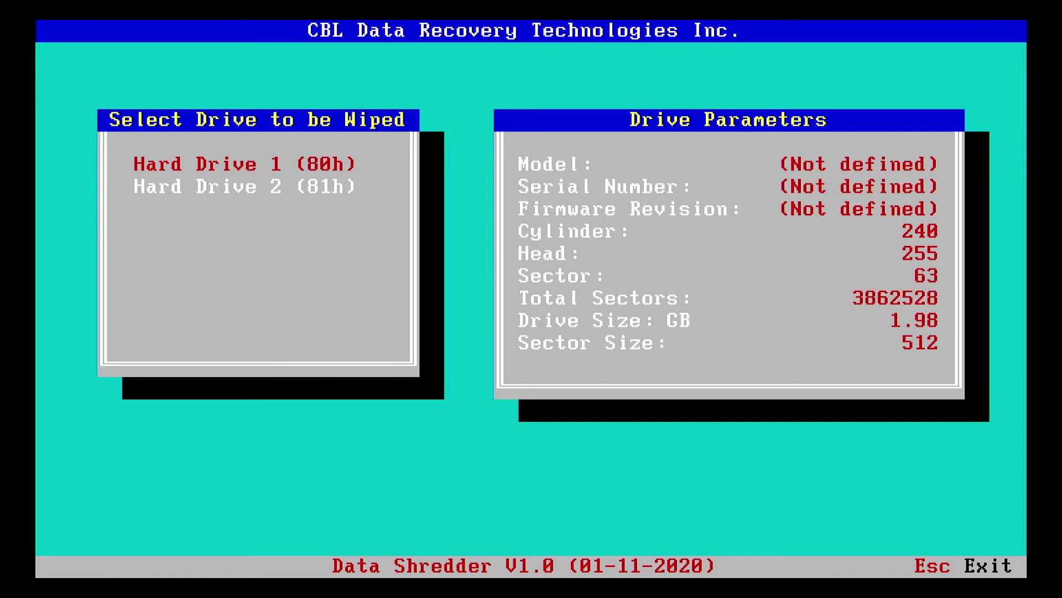
- Select Hard Drive 2 (81h, 500.11 GB), choose US DoD 5220.22-M, and confirm wiping all its data
key("Down")
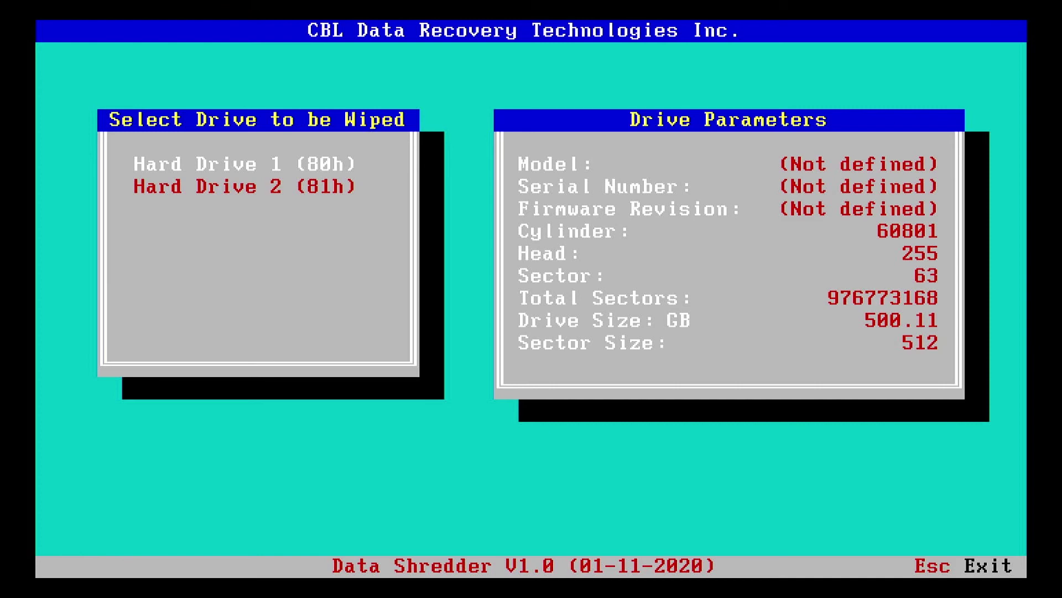
key("Return")
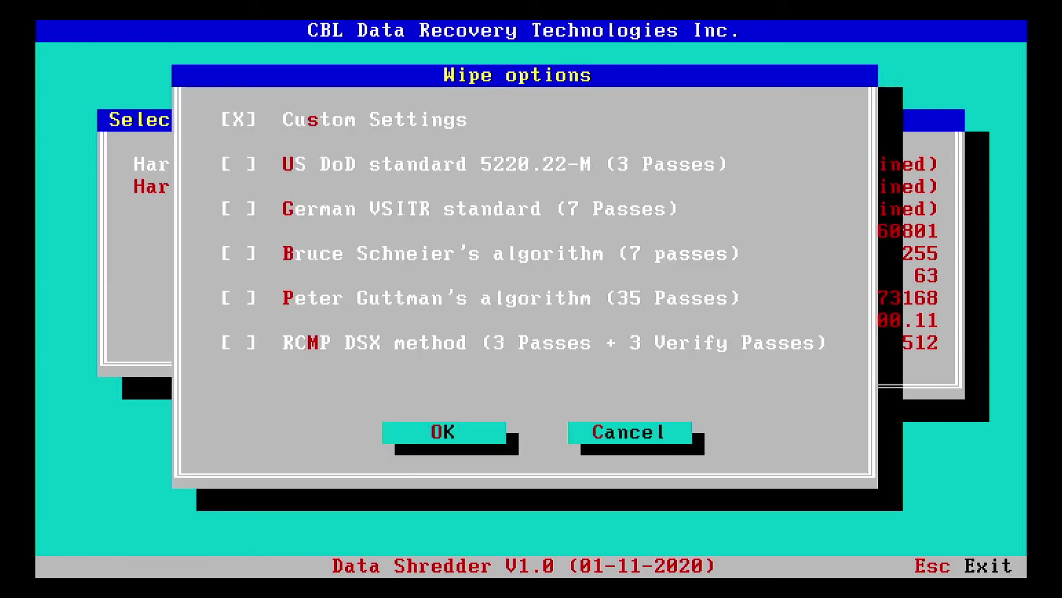
key("Down")
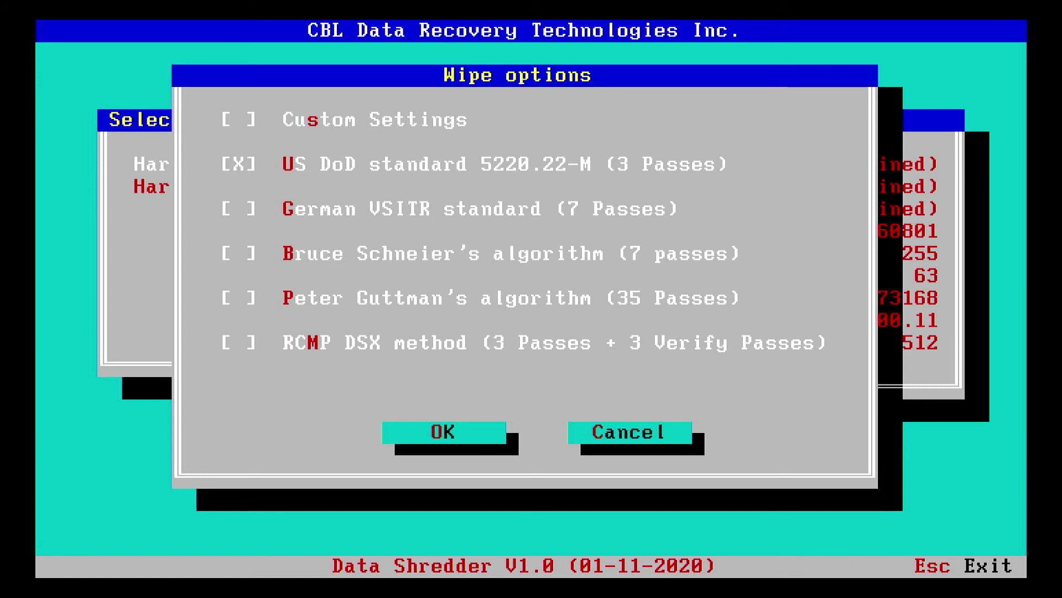
key("Down")
key("Down")
key("Up")
key("Up")
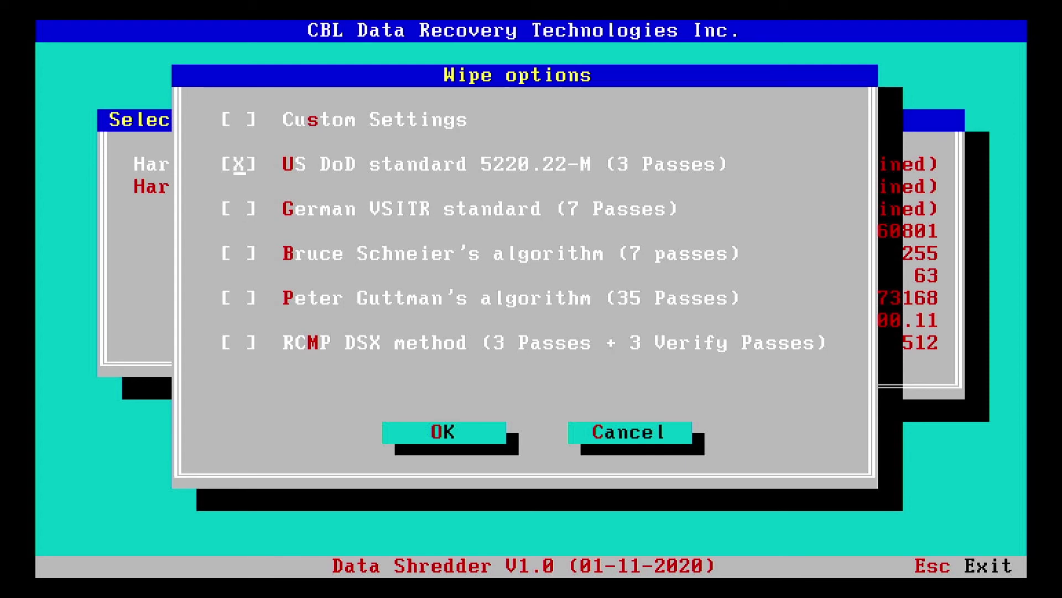
key("Return")
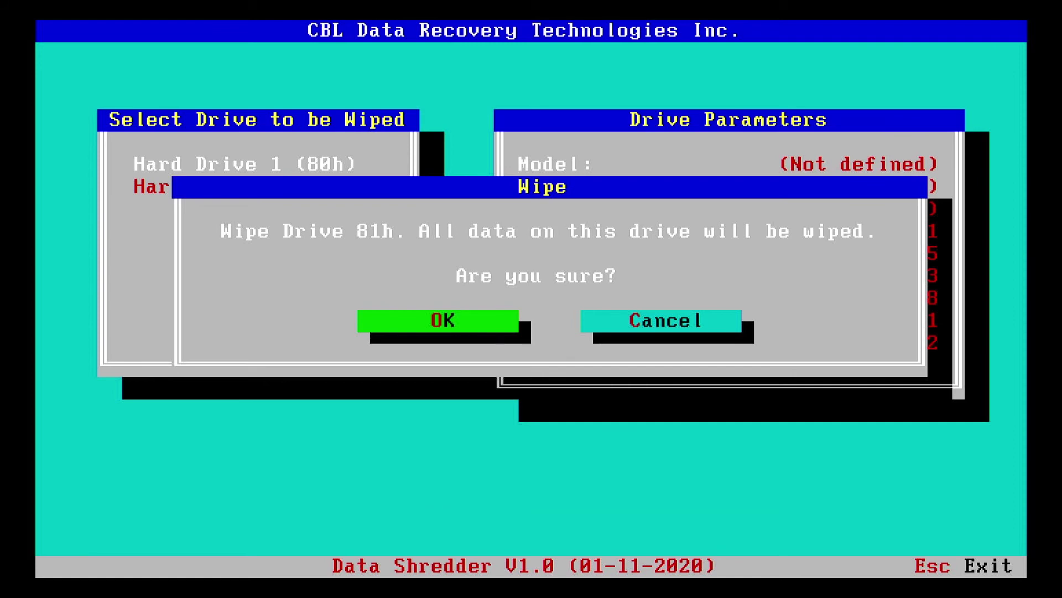
key("Return")
key("Escape")
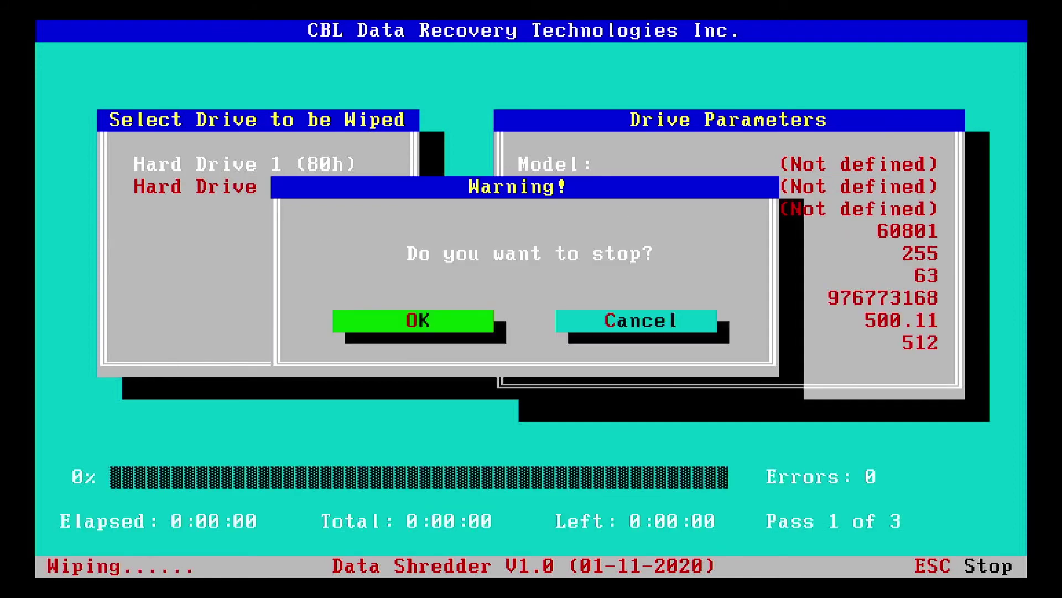
- Keep the wipe running, then stop it at 66% in pass 3 and save the WIPE.RPT report
key("Right")
key("Return")
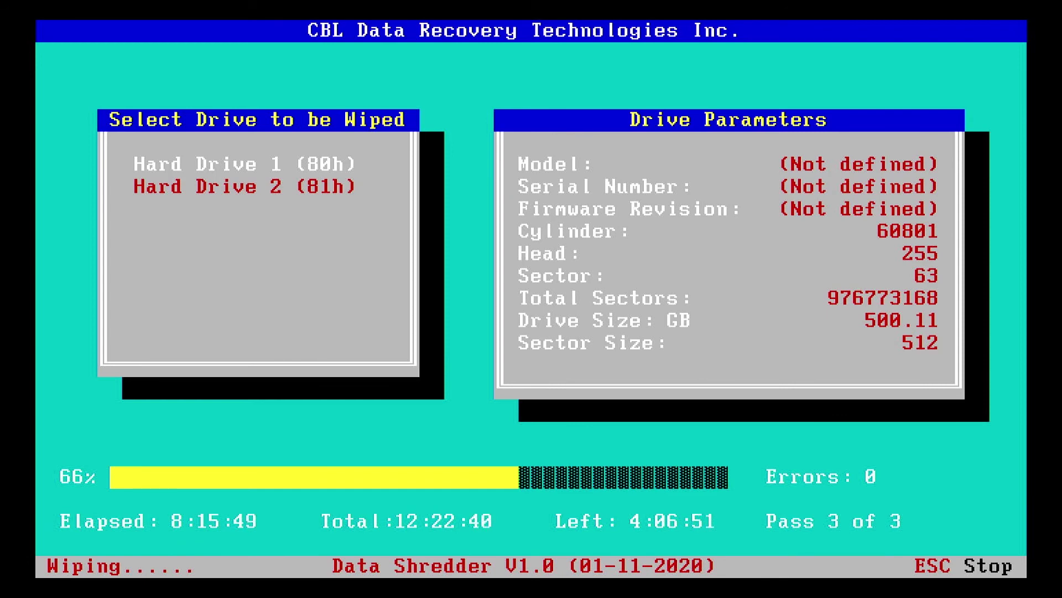
key("Escape")
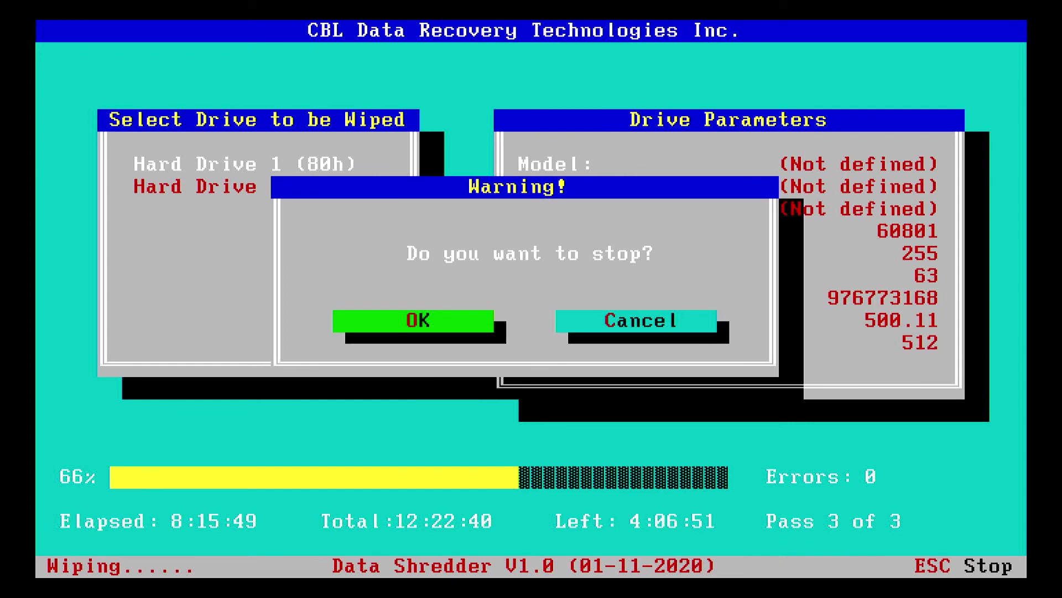
key("Return")
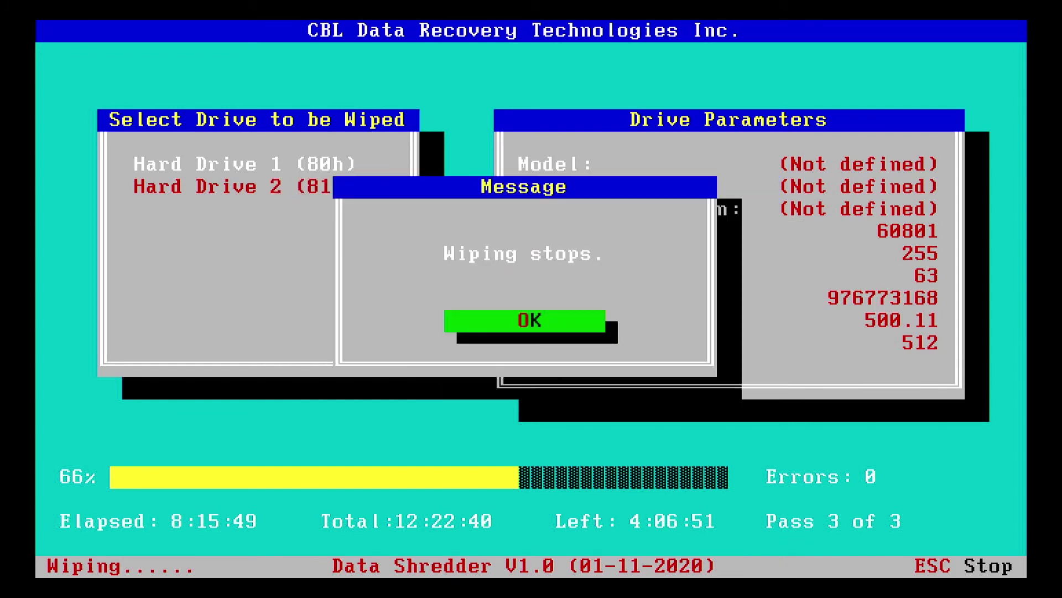
key("Return")
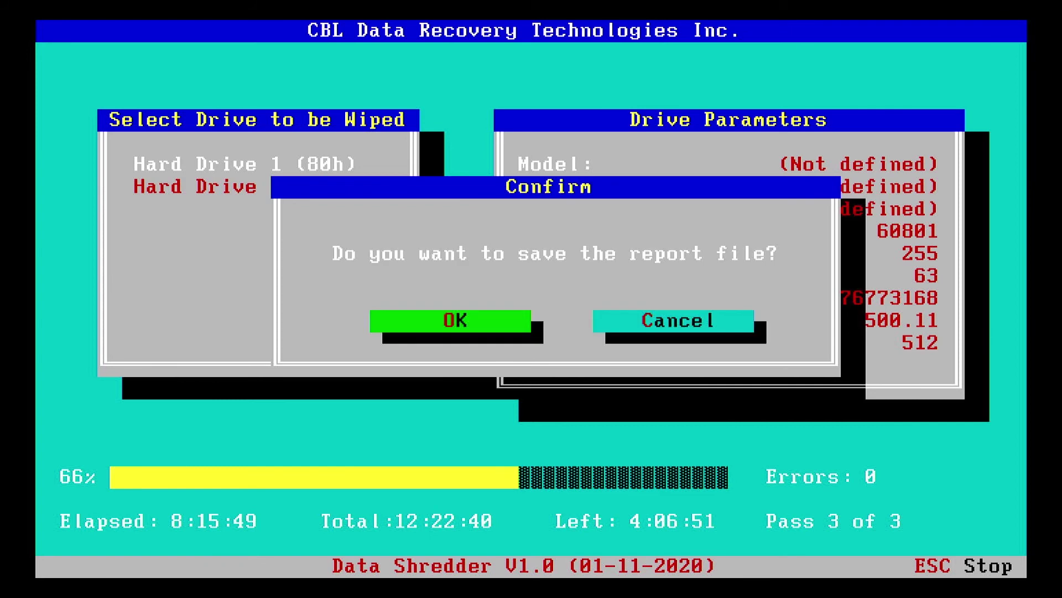
key("Return")
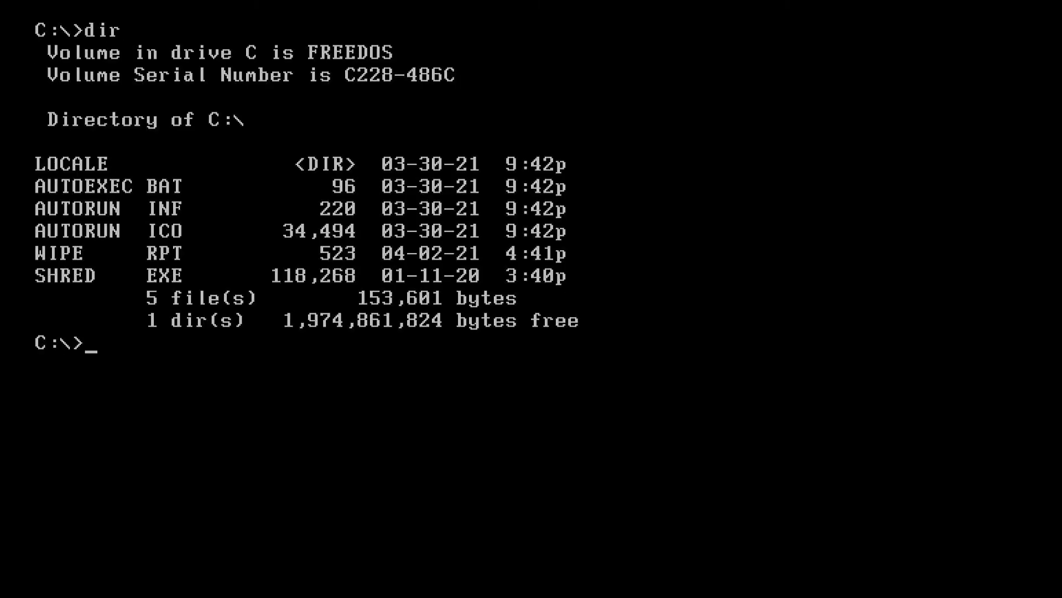
- Print the WIPE.RPT report with 'type wipe.rpt' to confirm no error was found
type("type wipe")
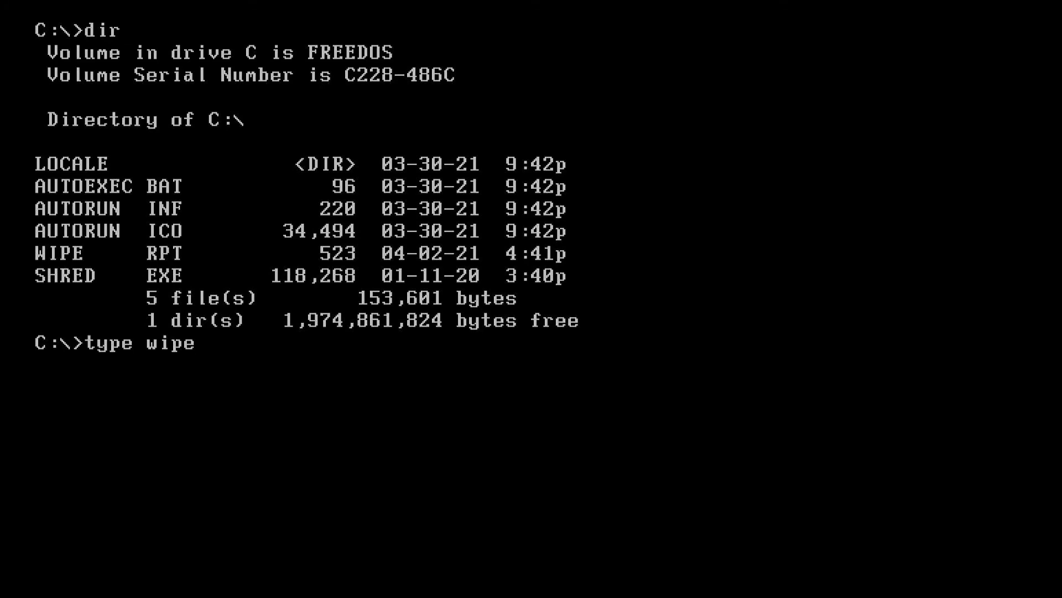
type(".rpt")
key("Return")
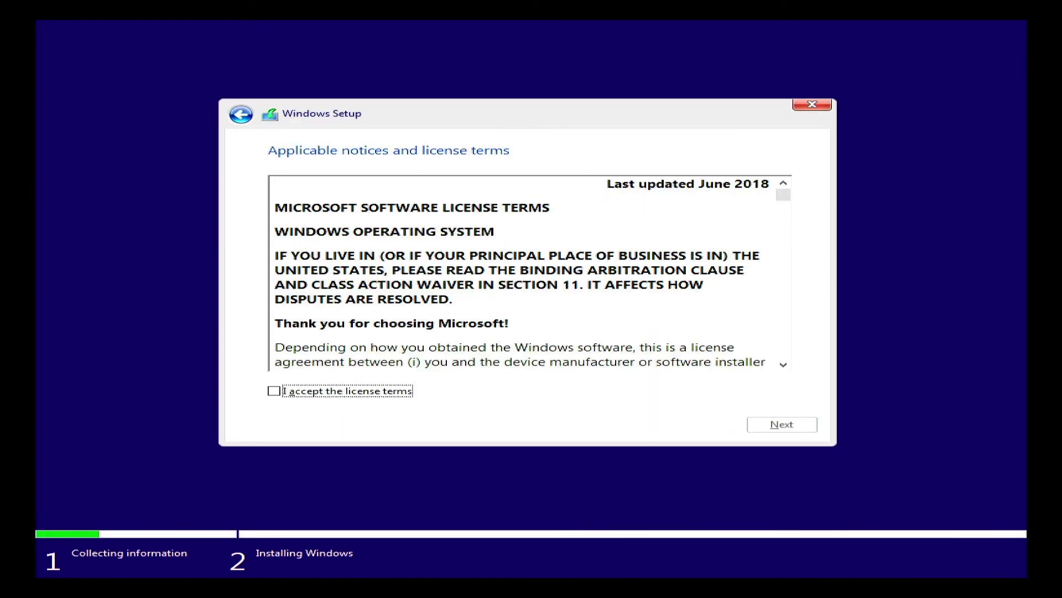
- Accept the Windows license terms and start a Custom: Install Windows only (advanced) installation
key("space")
key("Return")
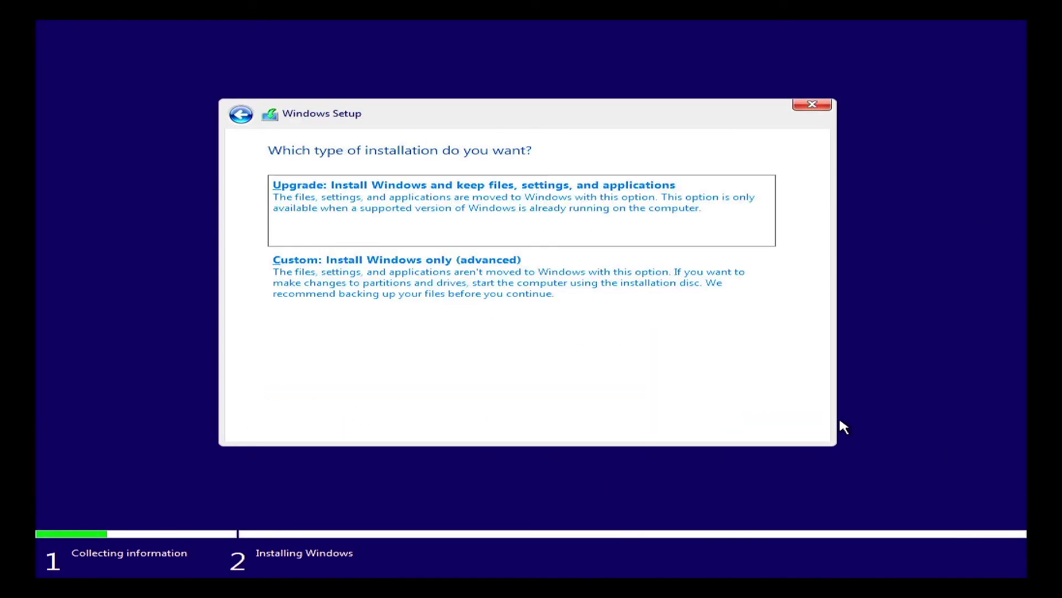
key("Tab")
key("Return")
key("Return")
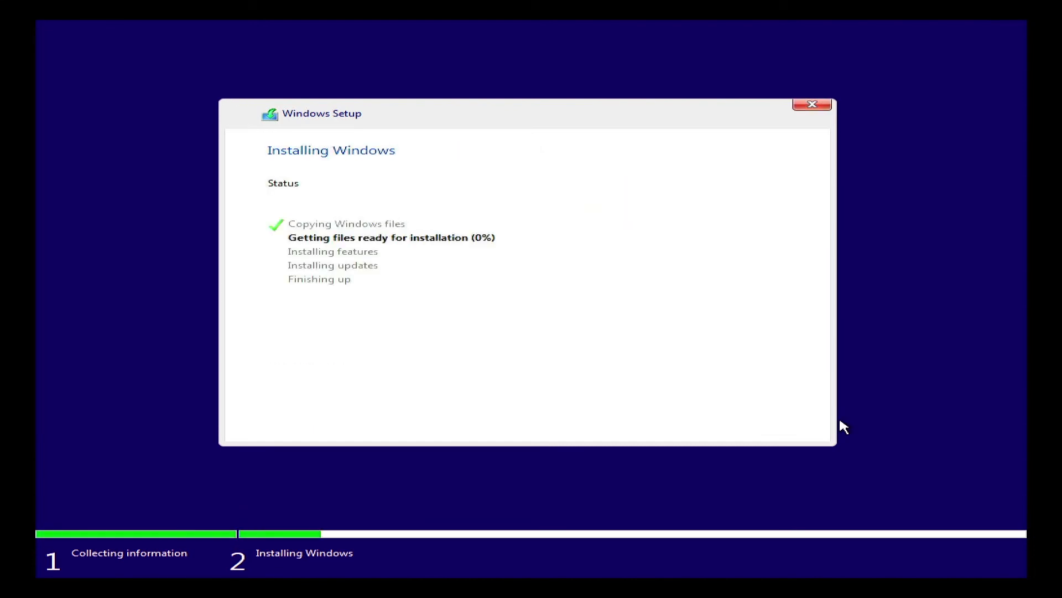